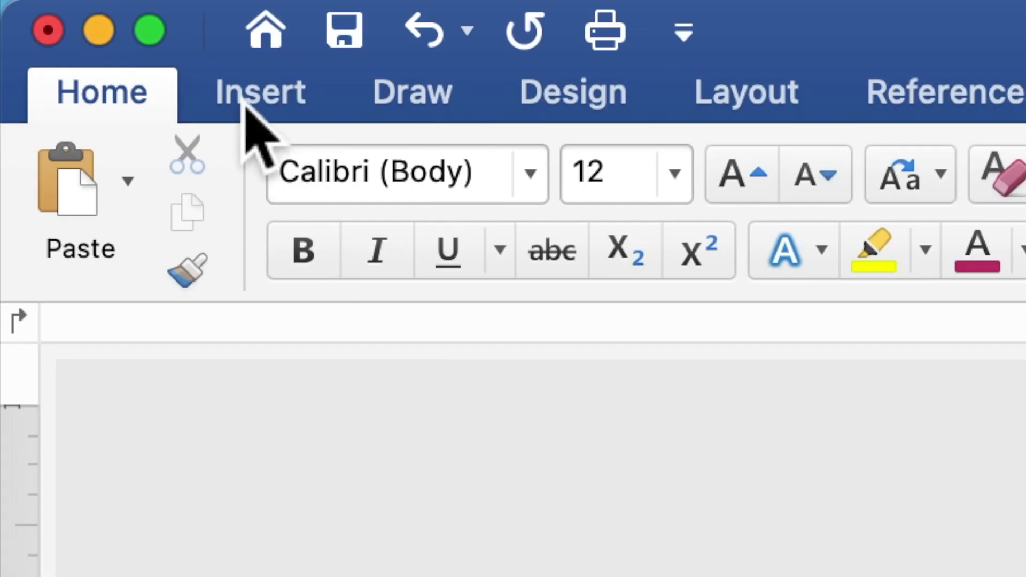
Insert the picture MINIMALIST MIDNIGHT BLUE WREATH.jpg from file onto the blank page
left_click(67, 5)
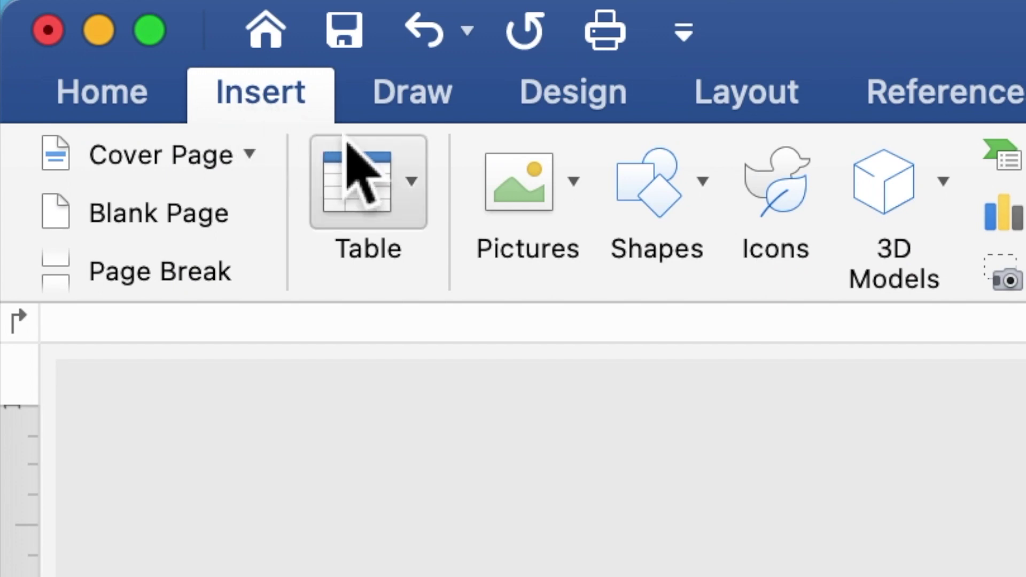
left_click(517, 195)
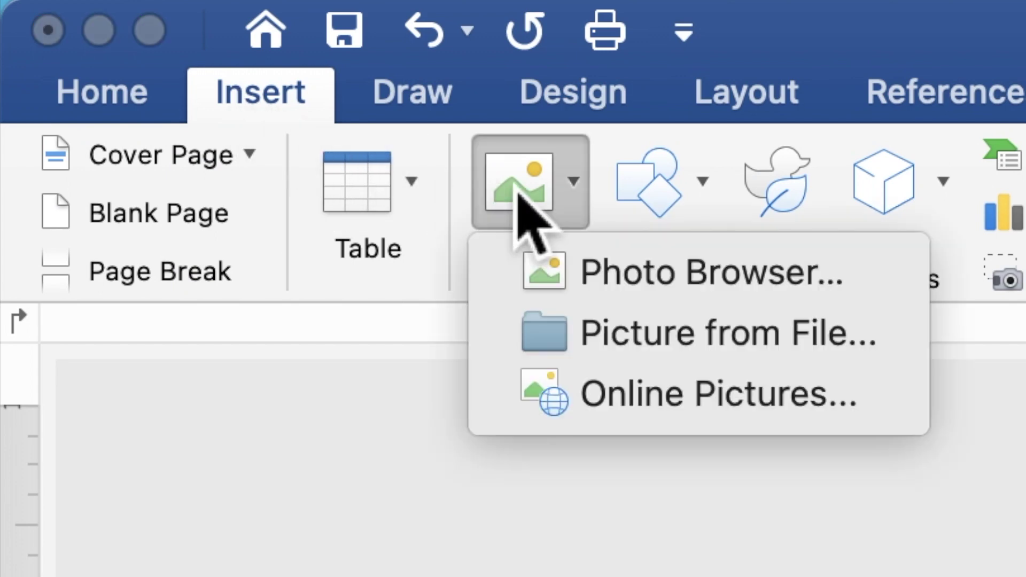
left_click(606, 336)
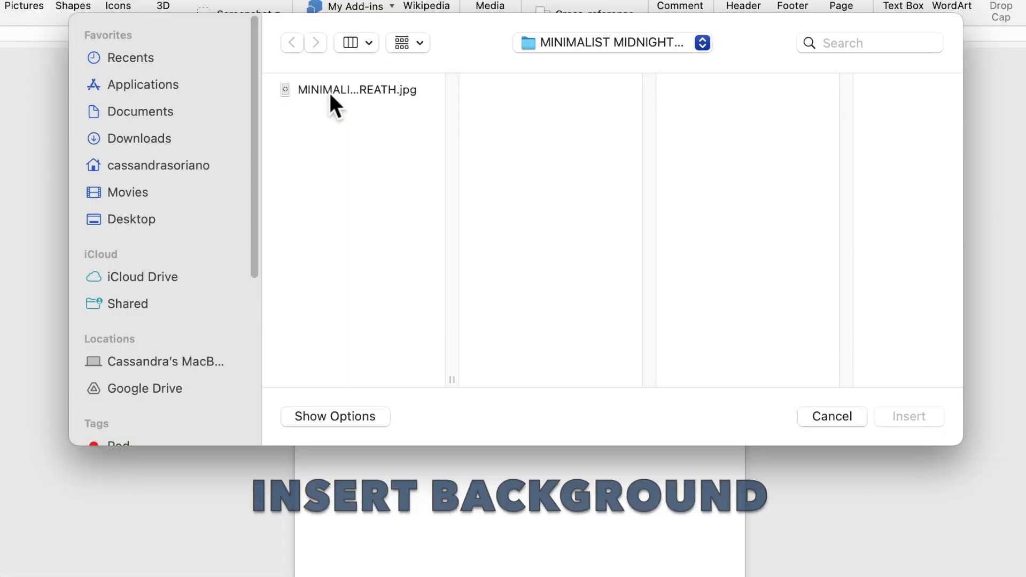
left_click(375, 112)
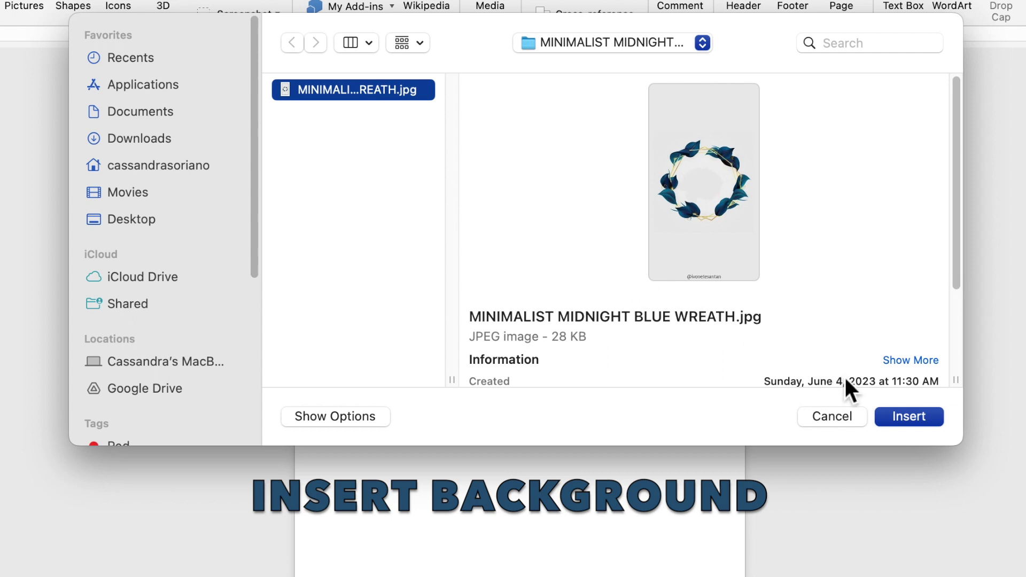
left_click(902, 418)
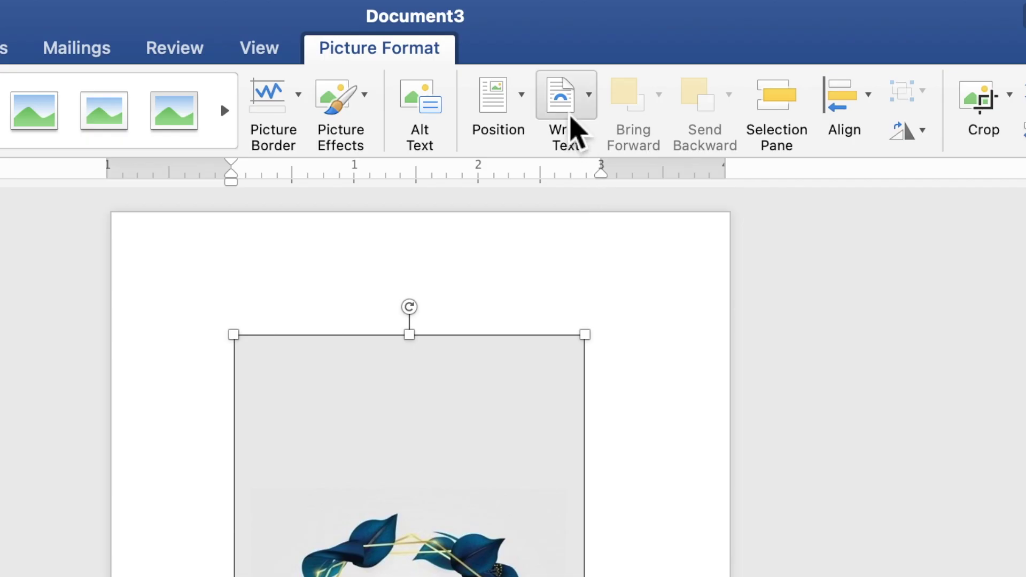
Set the wreath picture behind text and move it to the page's top-left corner
left_click(598, 49)
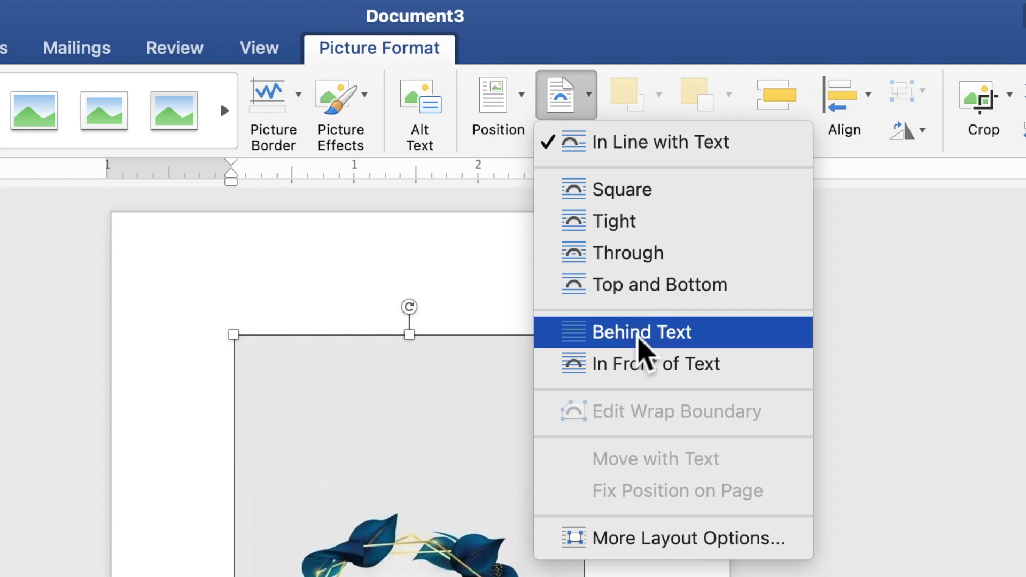
left_click(640, 334)
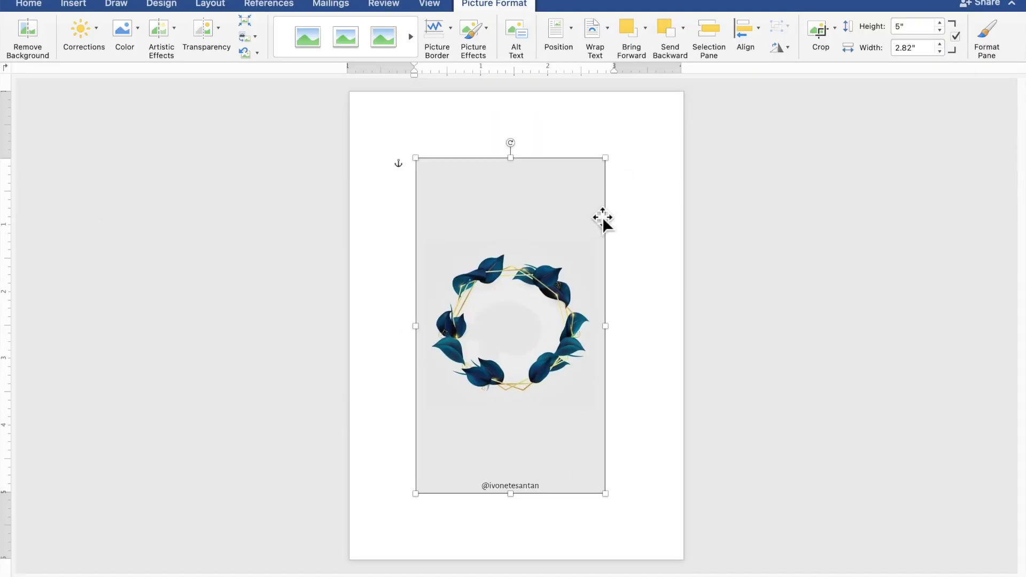
left_click_drag(582, 244, 518, 181)
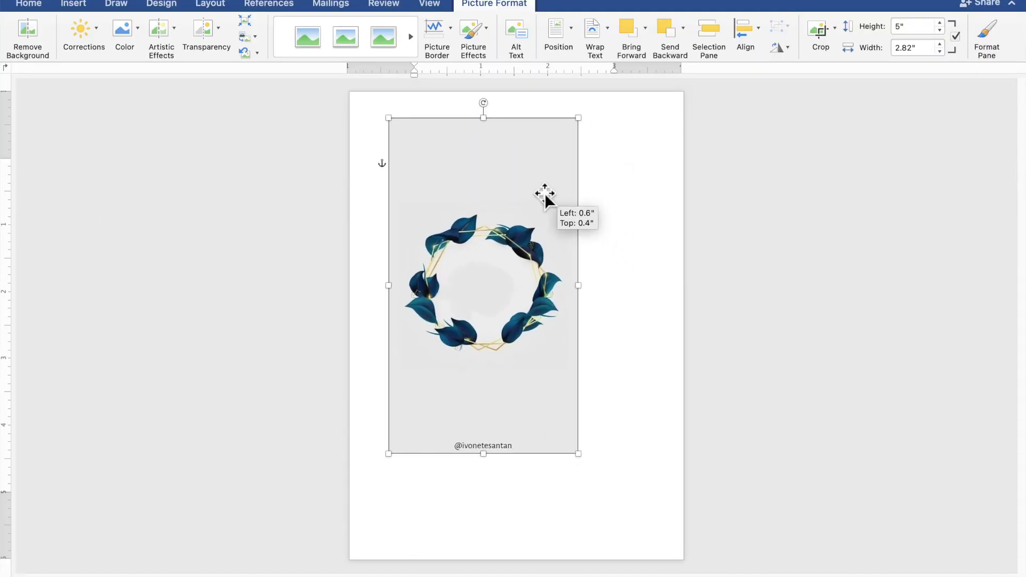
left_click_drag(517, 181, 515, 175)
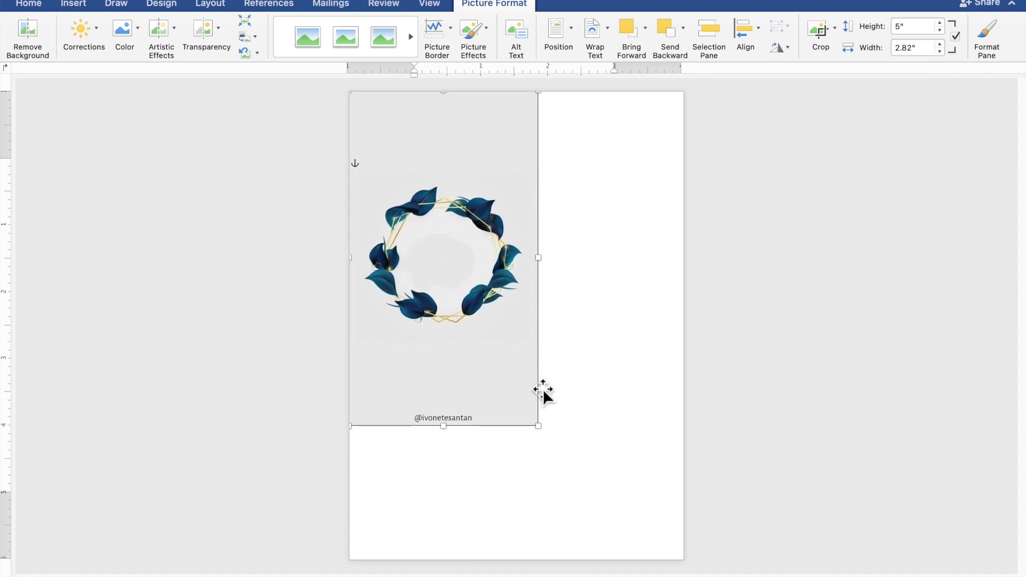
Enlarge the wreath to about 8.94 by 5.03 inches and raise it on the page
left_click_drag(539, 427, 688, 547)
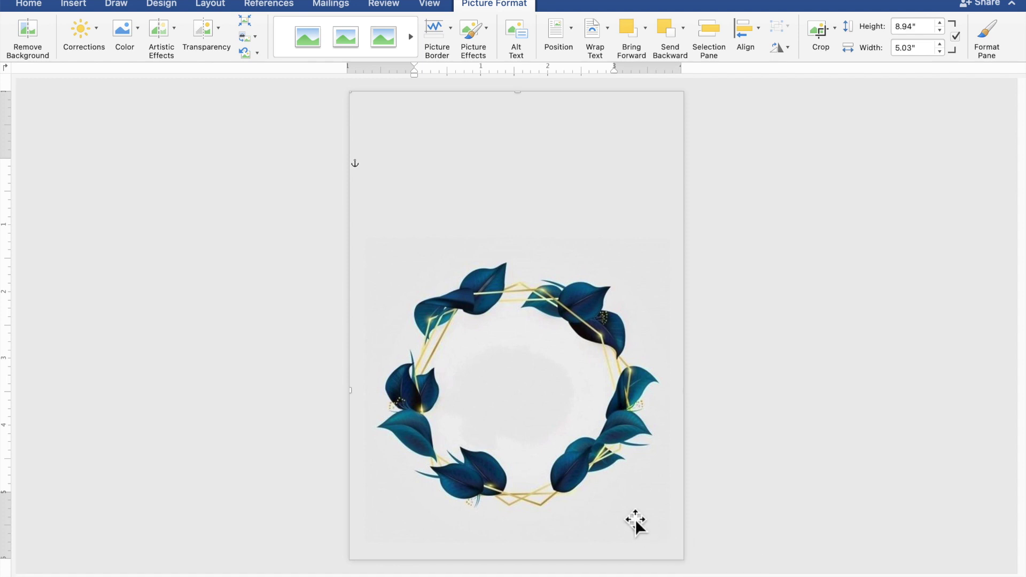
left_click_drag(637, 516, 637, 417)
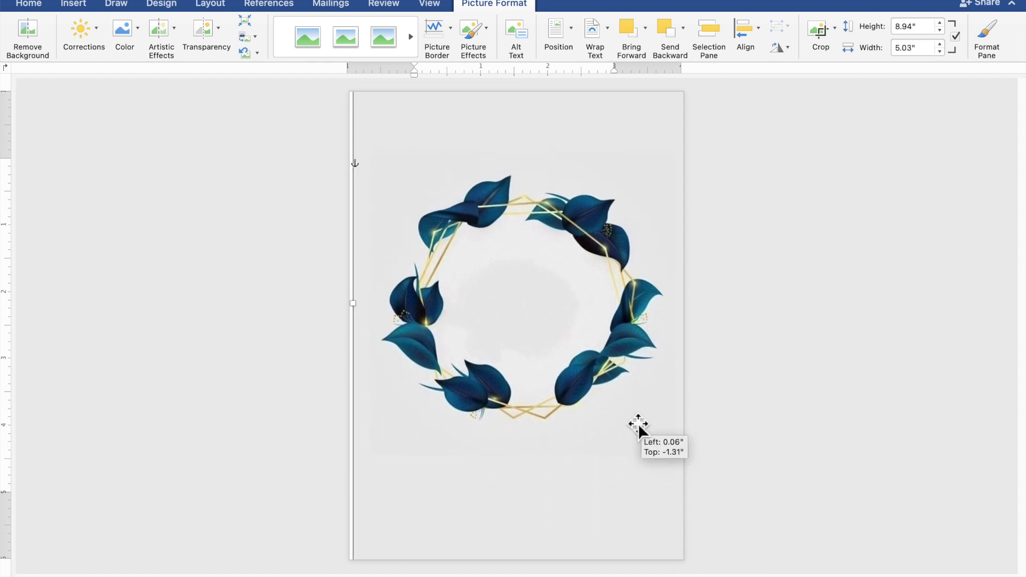
mouse_move(637, 416)
left_mouse_down()
mouse_move(636, 390)
mouse_move(637, 409)
left_mouse_up()
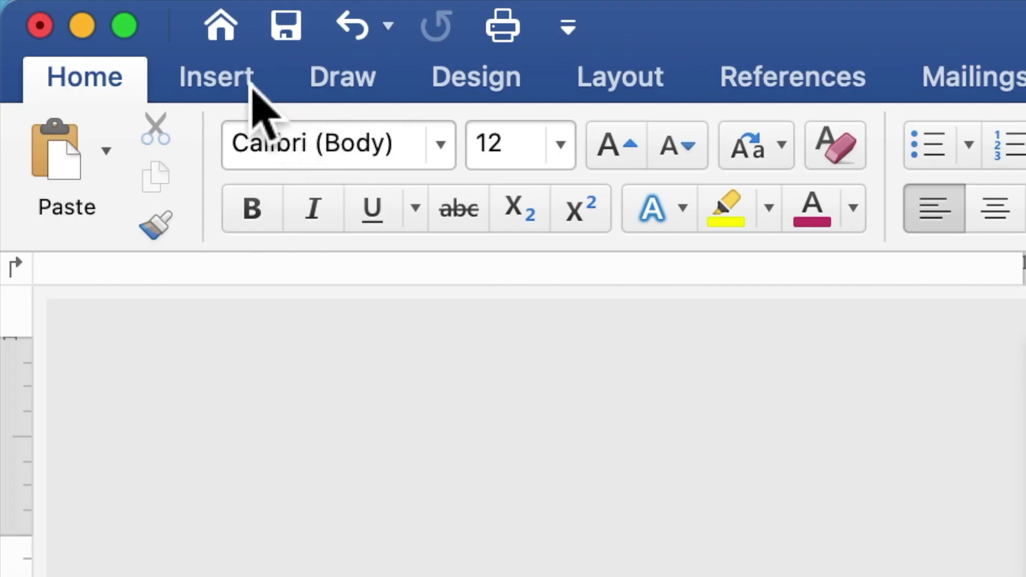
left_click(252, 88)
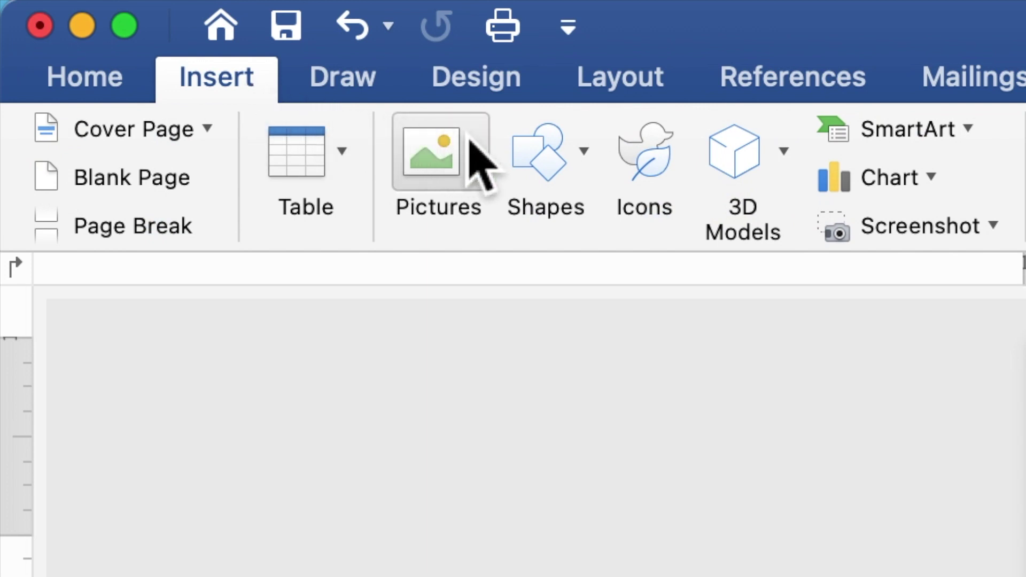
Draw a rectangle about 3.49 by 0.99 inches across the top of the page
left_click(548, 167)
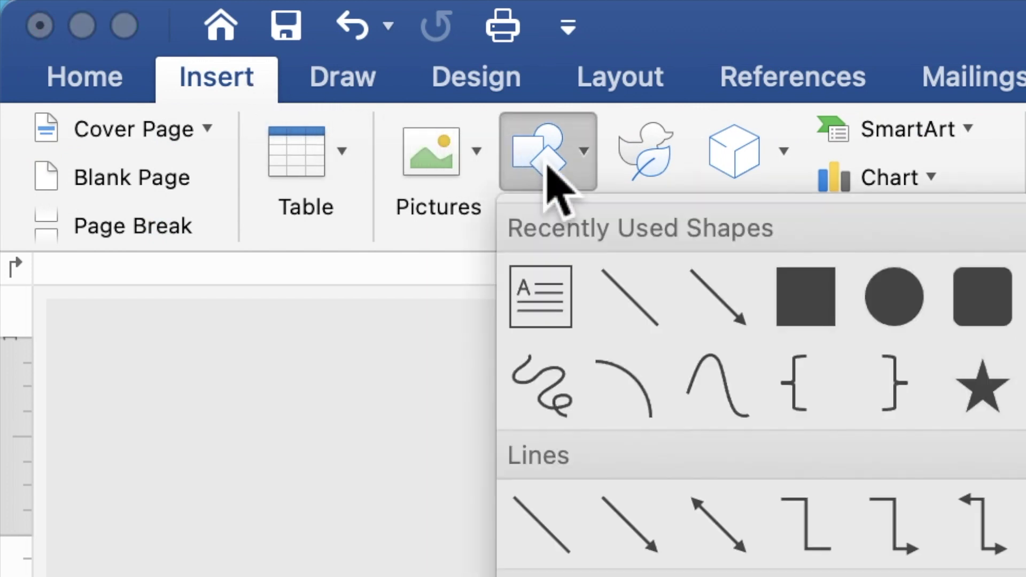
left_click(795, 298)
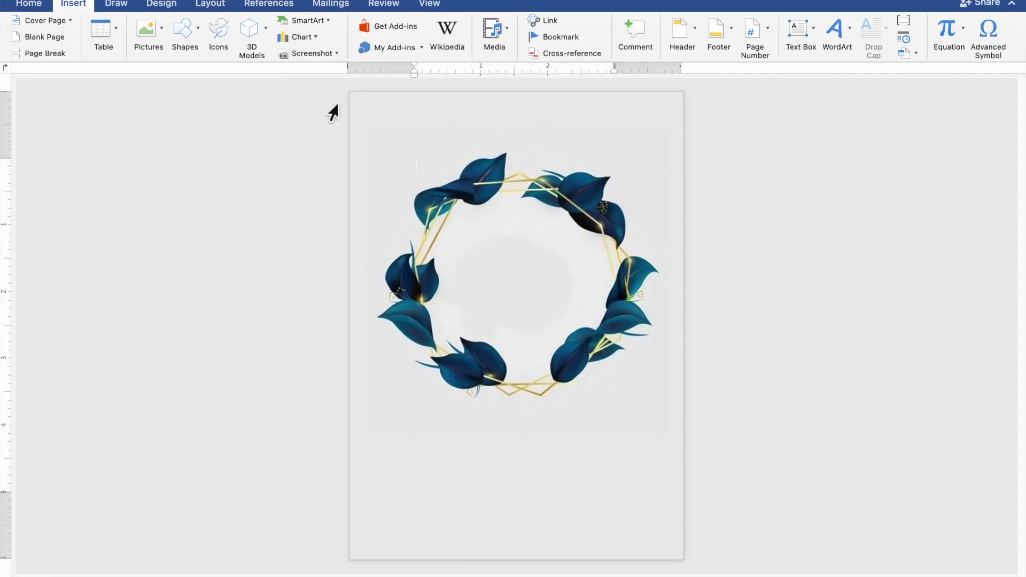
left_click_drag(376, 116, 599, 172)
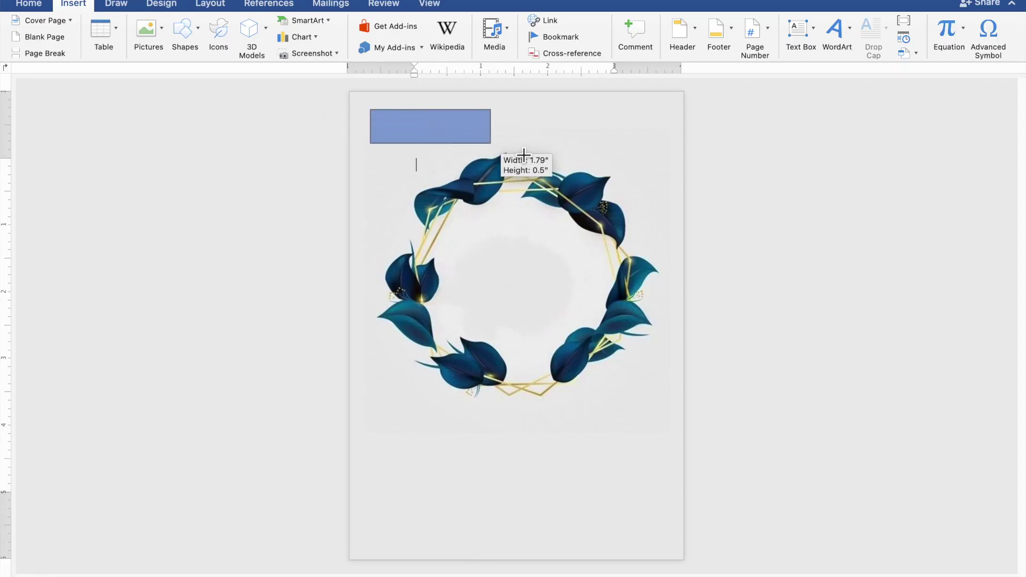
left_click_drag(599, 171, 612, 184)
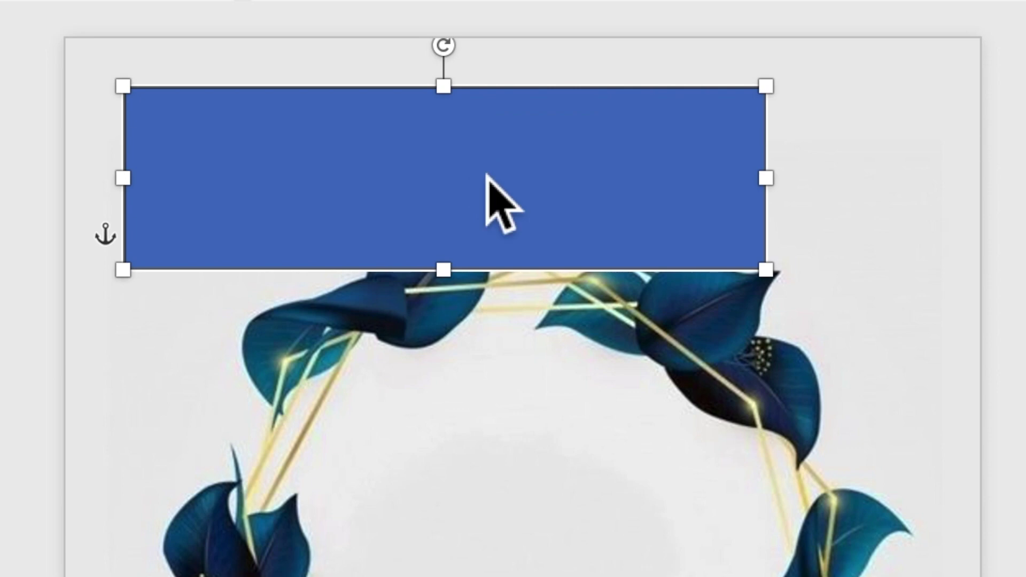
Add the text 'TOGETHER WITH THEIR FAMILIES' inside the rectangle and select it
right_click(502, 141)
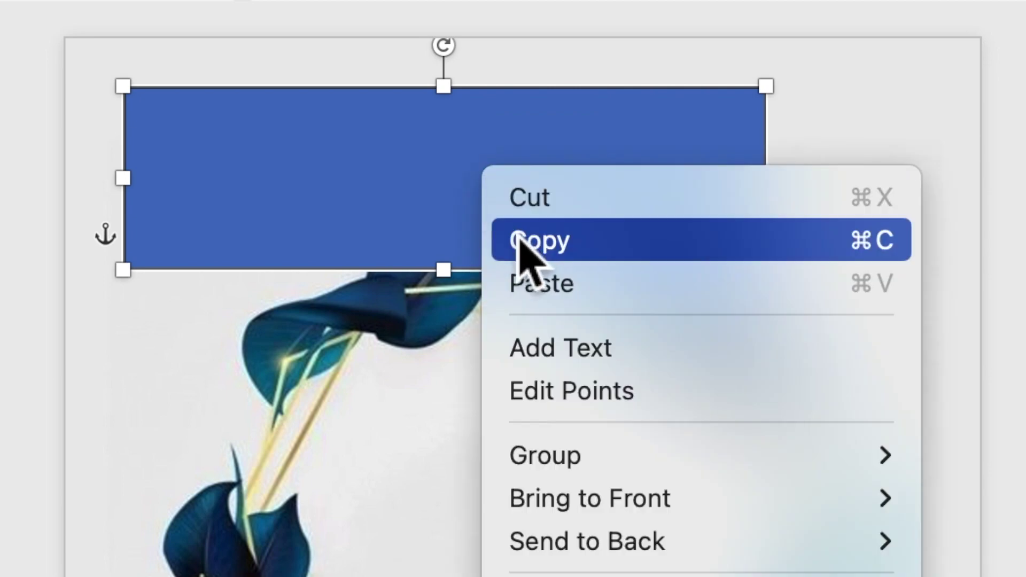
left_click(547, 356)
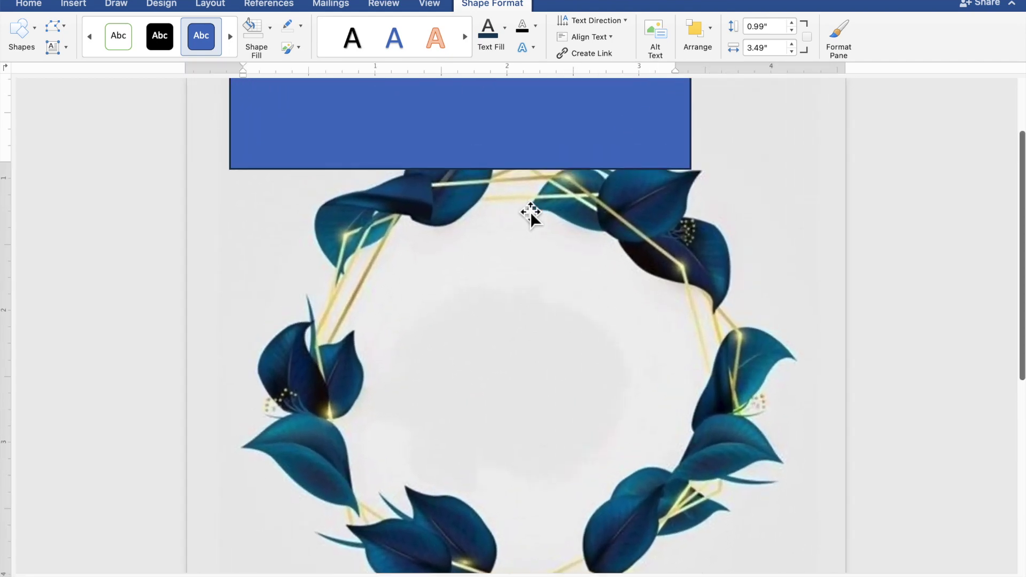
scroll(530, 211, "up", 4)
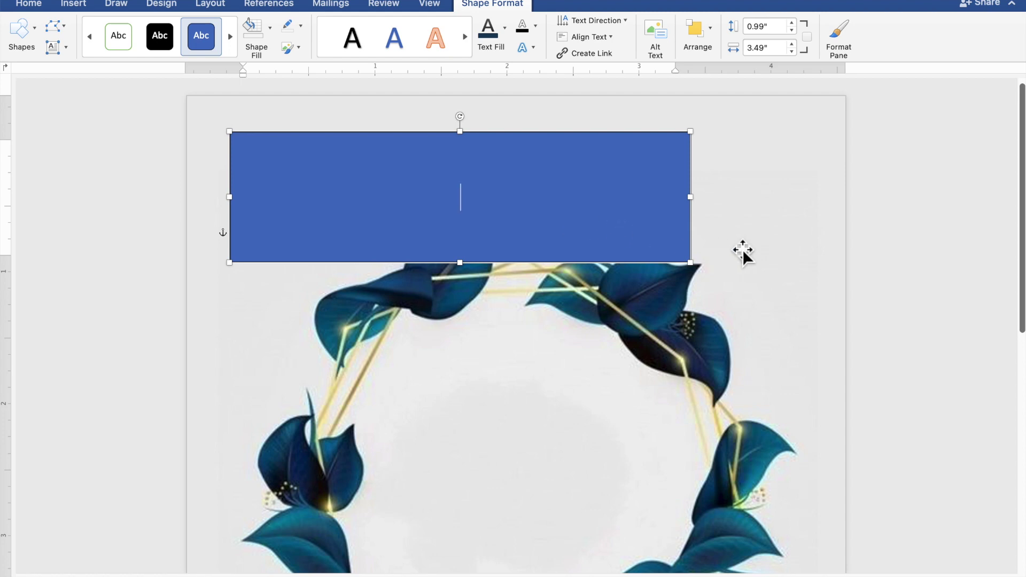
type("TOGETH")
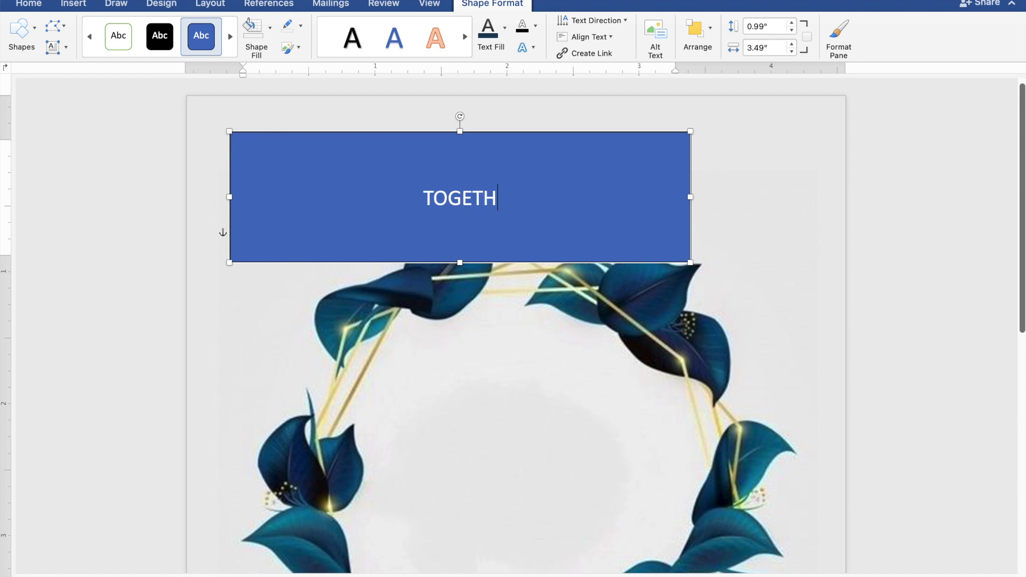
type("ER ")
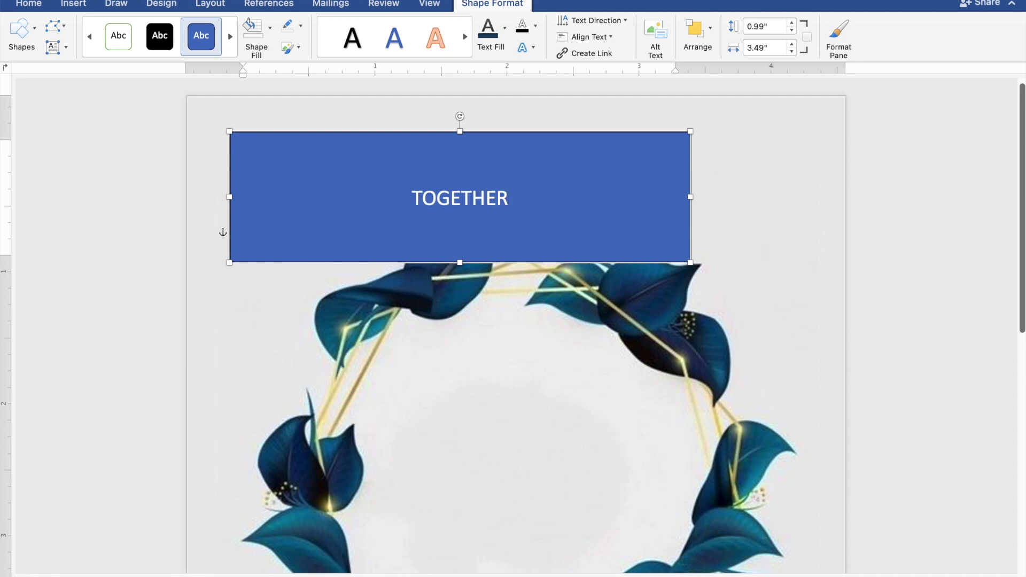
type("WIT")
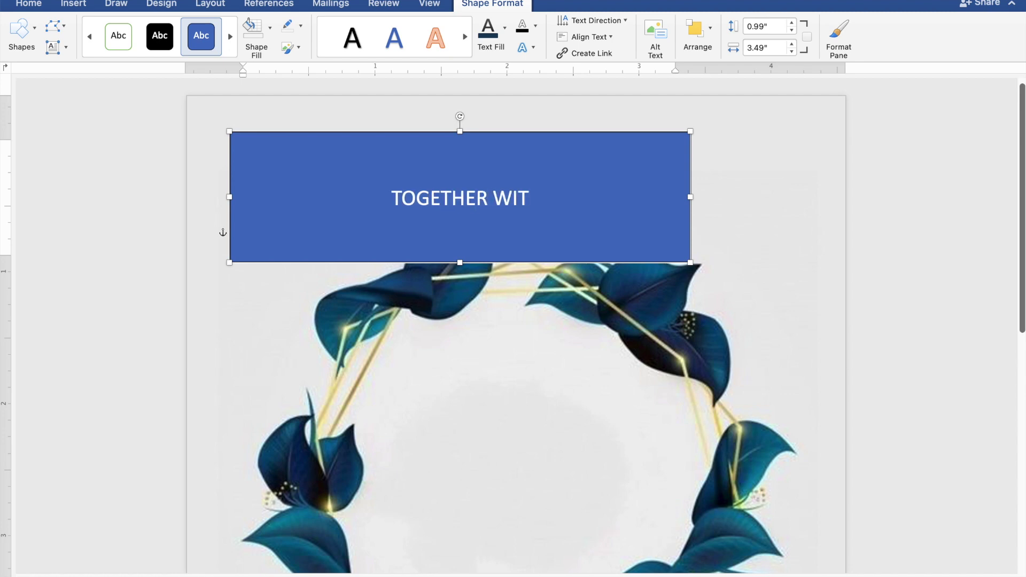
type("H THEIR ")
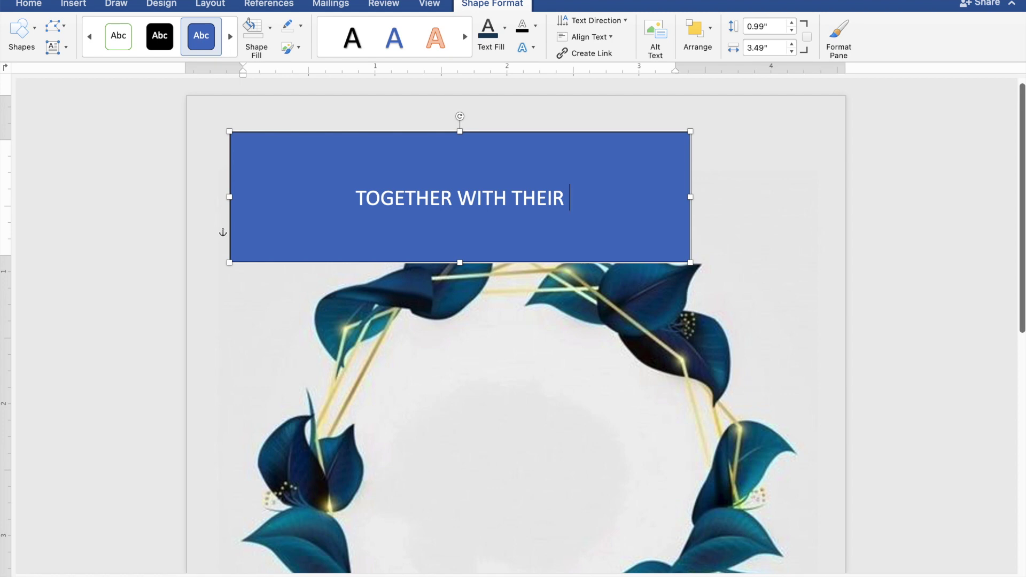
type("FAMILI")
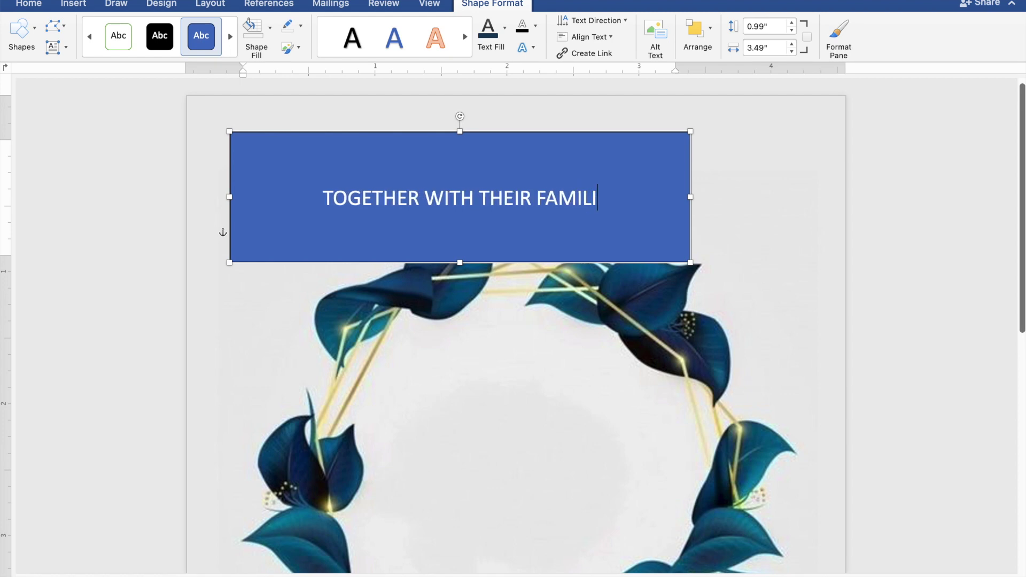
type("ES")
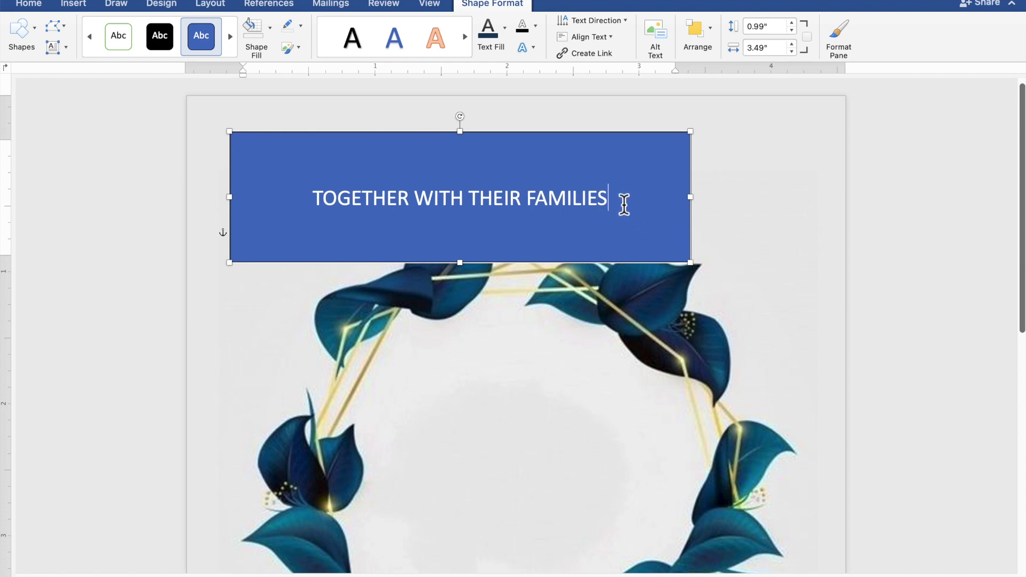
left_click_drag(623, 203, 371, 204)
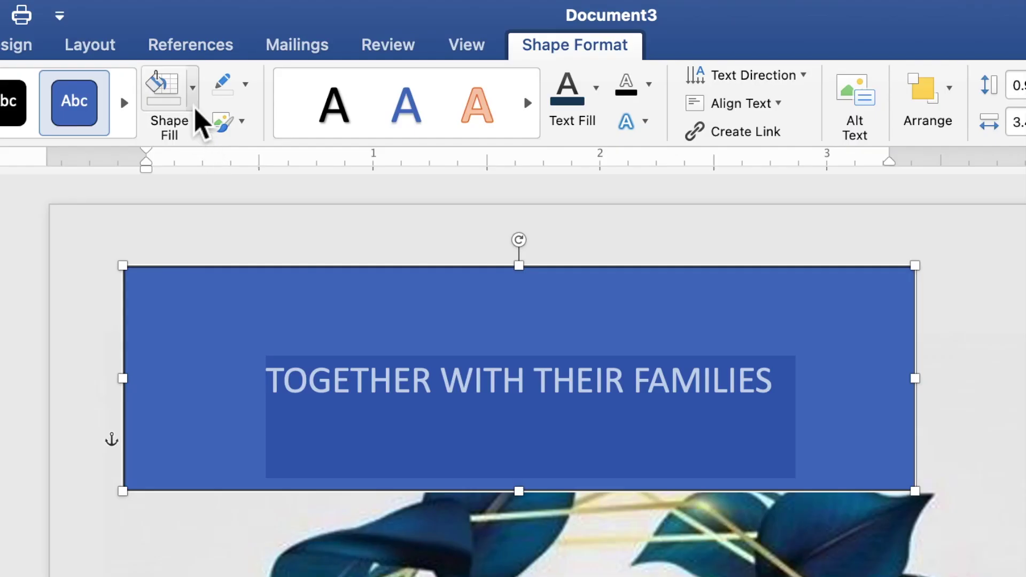
Remove the rectangle's fill and outline, and colour the heading text dark navy
left_click(194, 91)
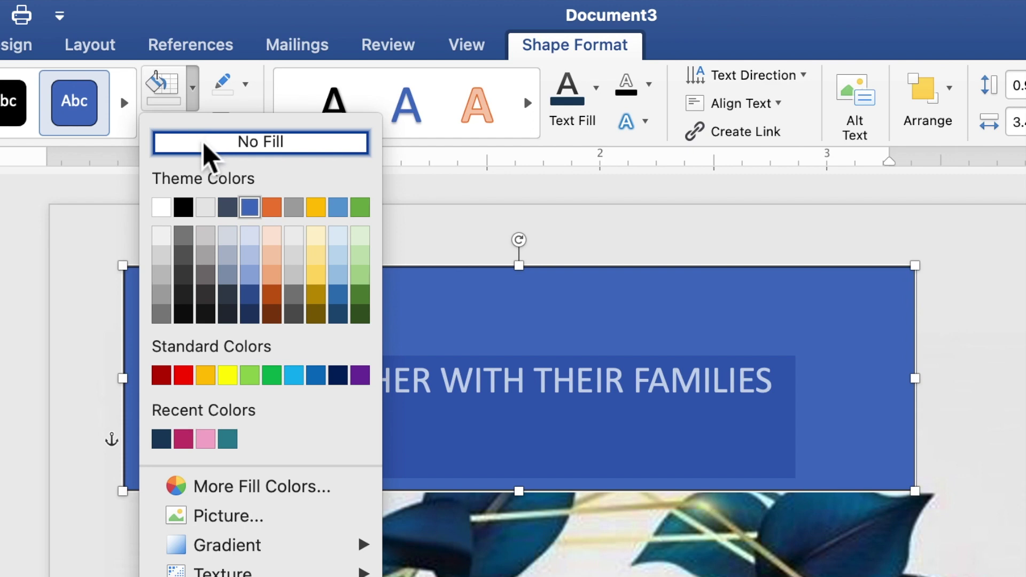
left_click(205, 149)
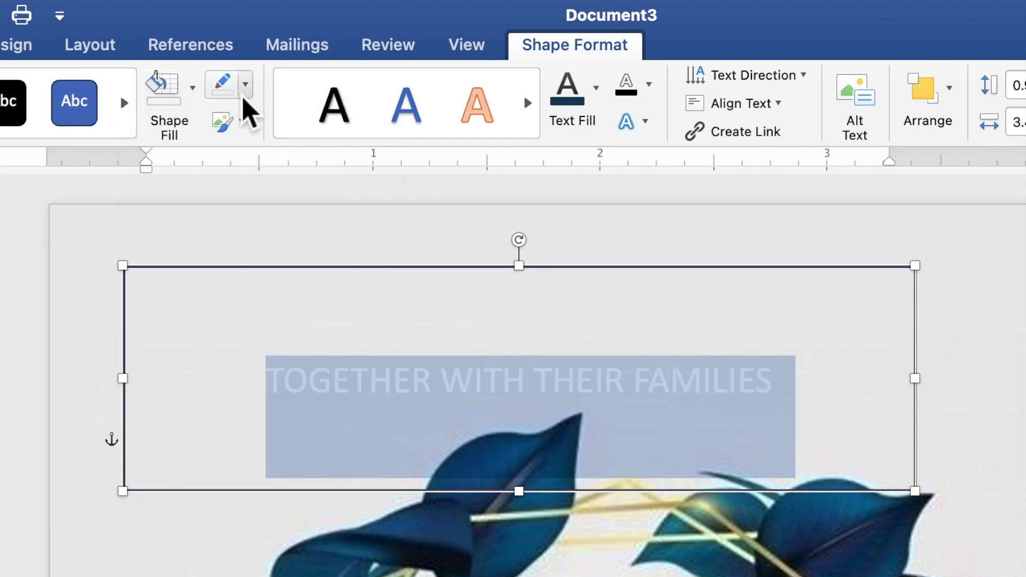
left_click(244, 95)
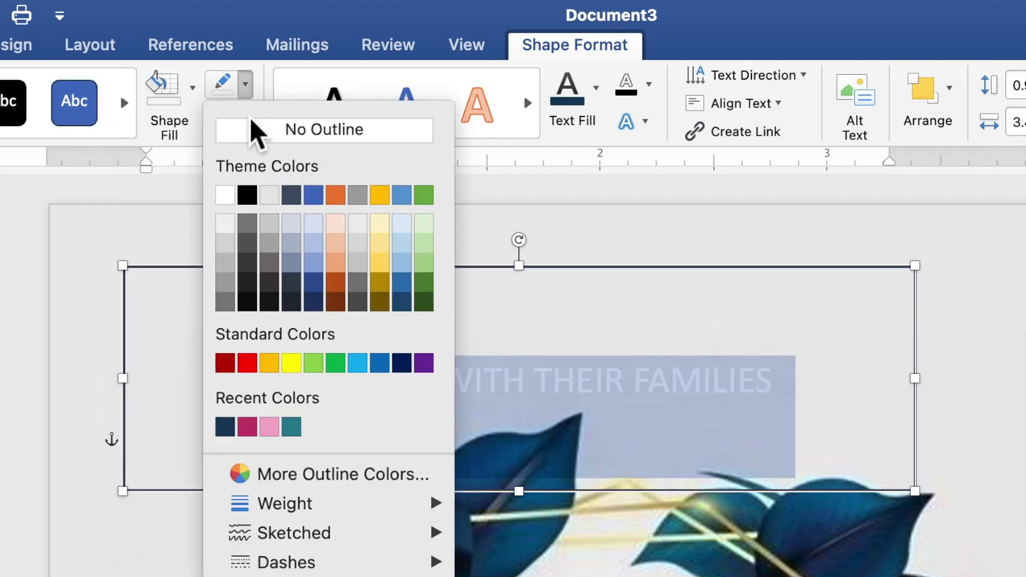
left_click(254, 137)
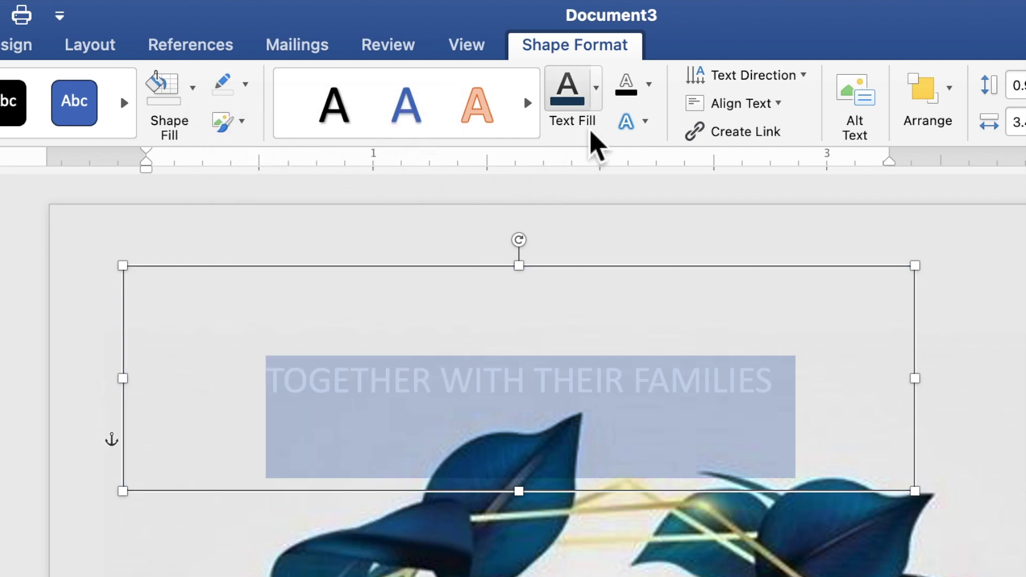
left_click(598, 101)
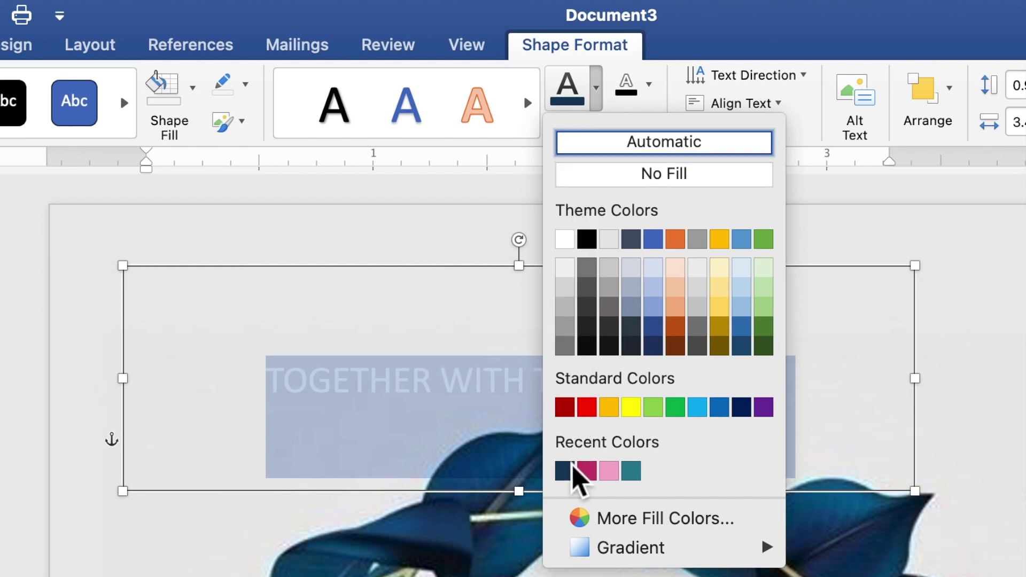
left_click(567, 479)
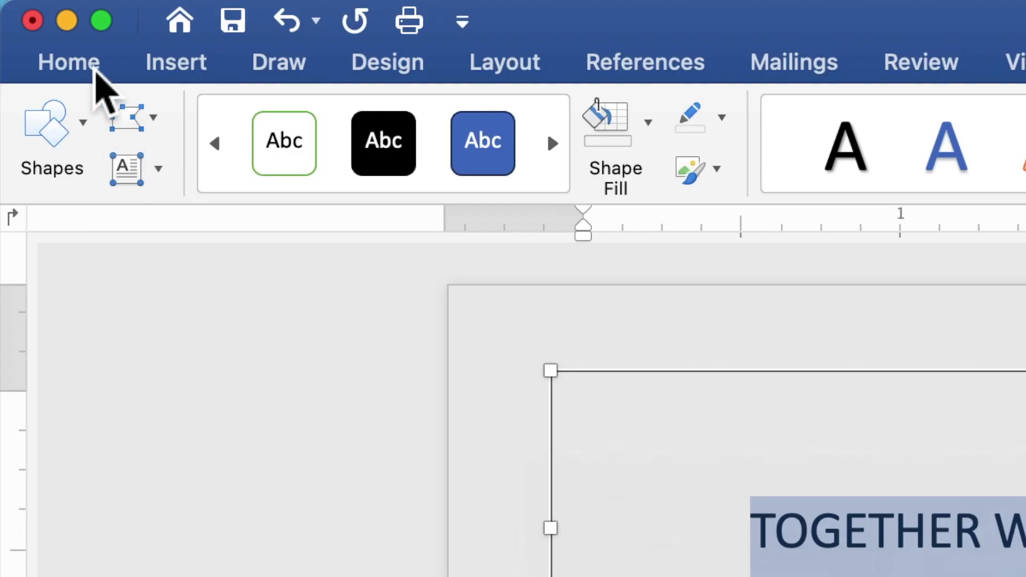
Set the heading text in Times New Roman at size 10
left_click(80, 63)
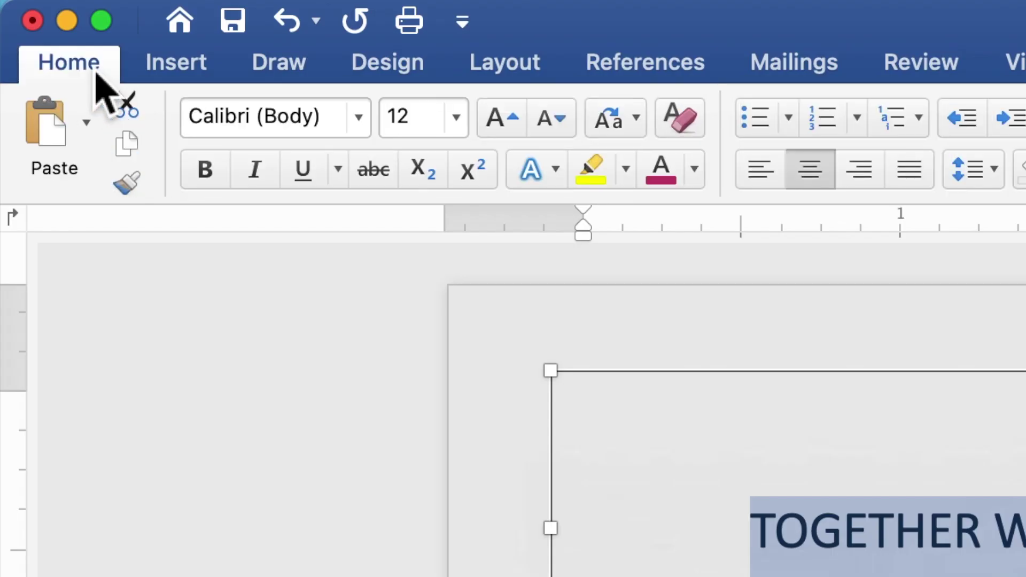
left_click(358, 117)
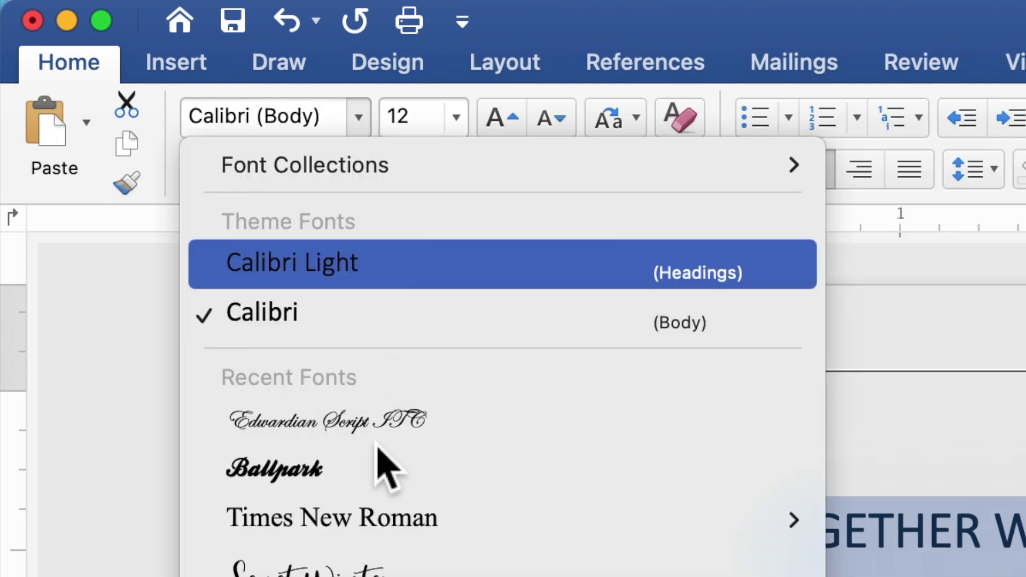
key("Escape")
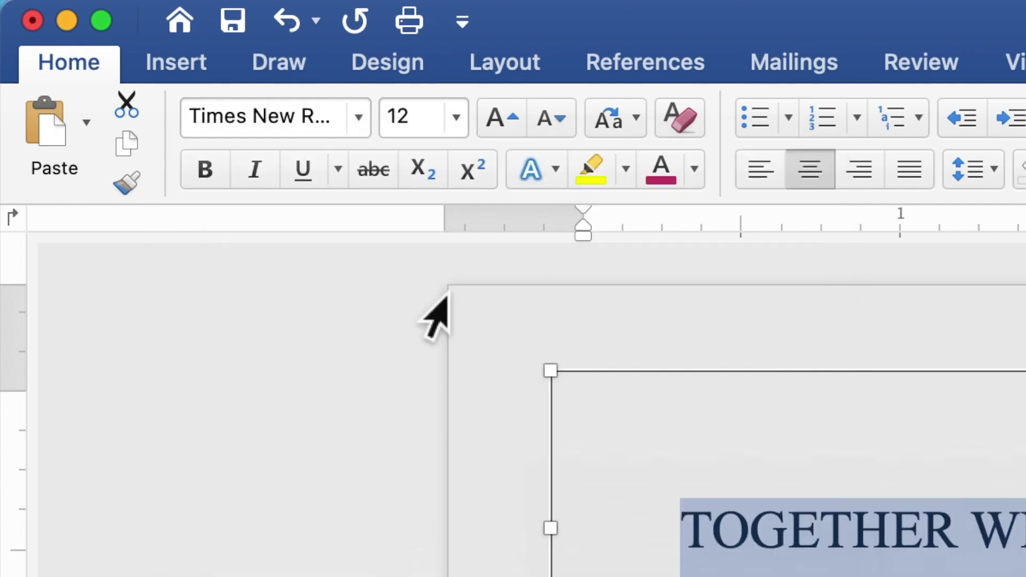
left_click(425, 116)
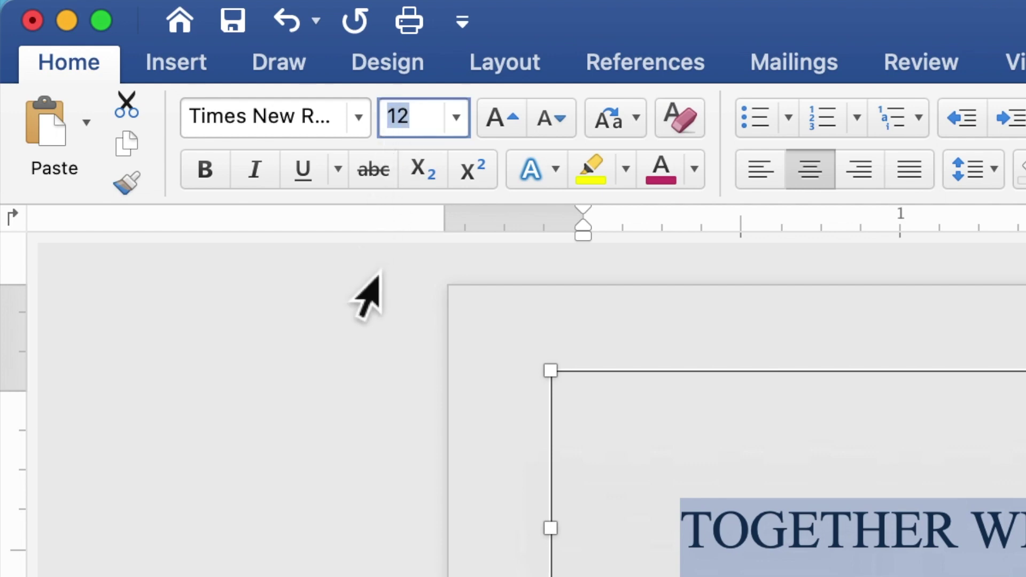
type("1")
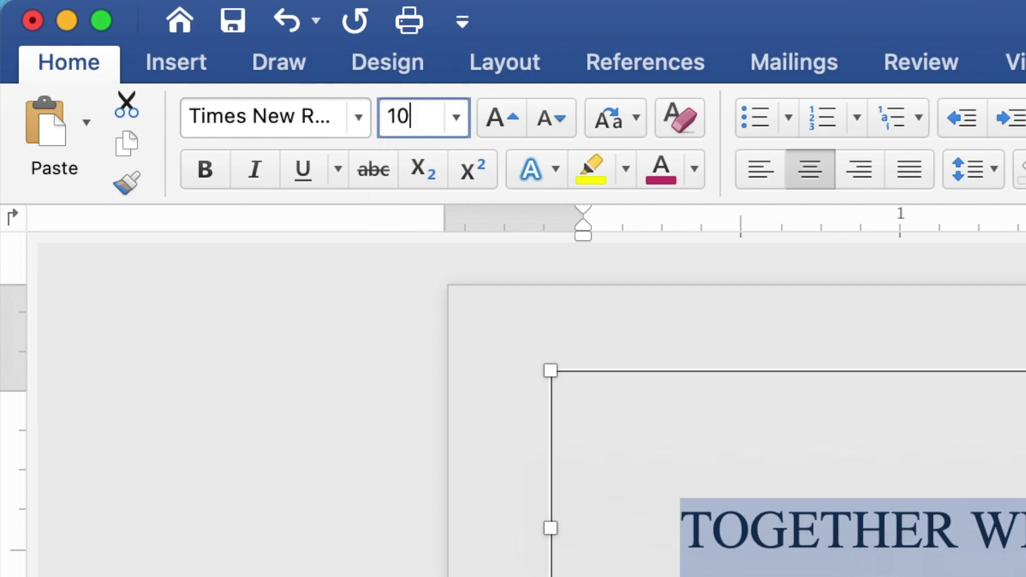
key("Return")
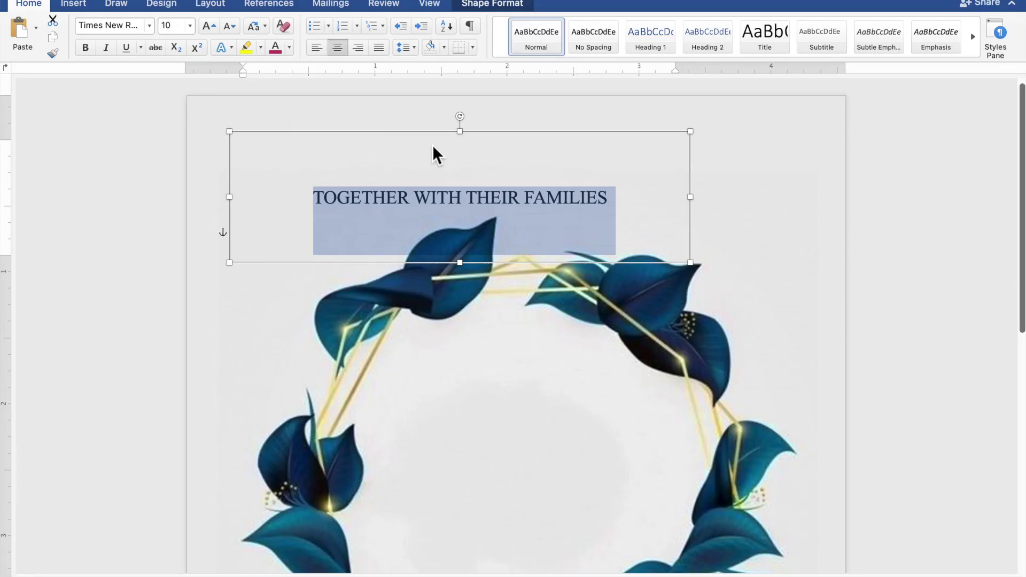
Shorten the heading box to about 0.61 inches tall and centre it near the page top
left_click(466, 148)
left_click_drag(465, 166, 463, 187)
mouse_move(470, 223)
left_mouse_down()
mouse_move(531, 155)
mouse_move(528, 170)
left_mouse_up()
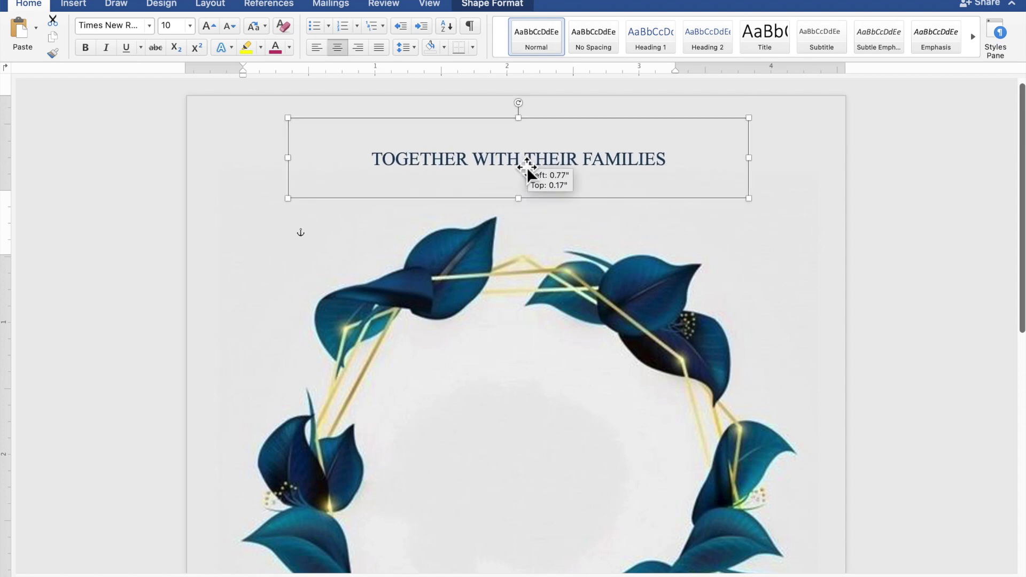
left_click_drag(526, 167, 527, 175)
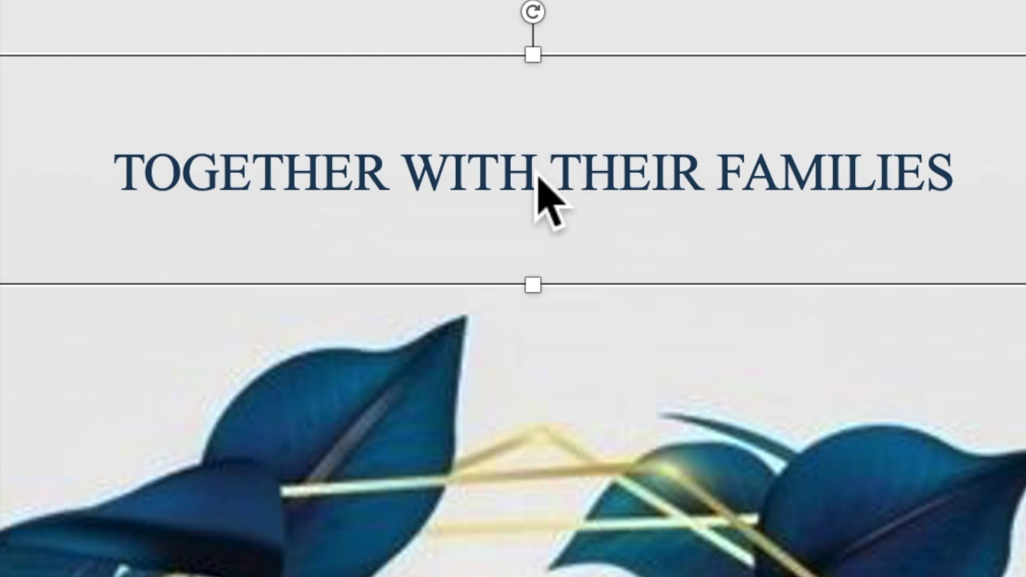
right_click(526, 171)
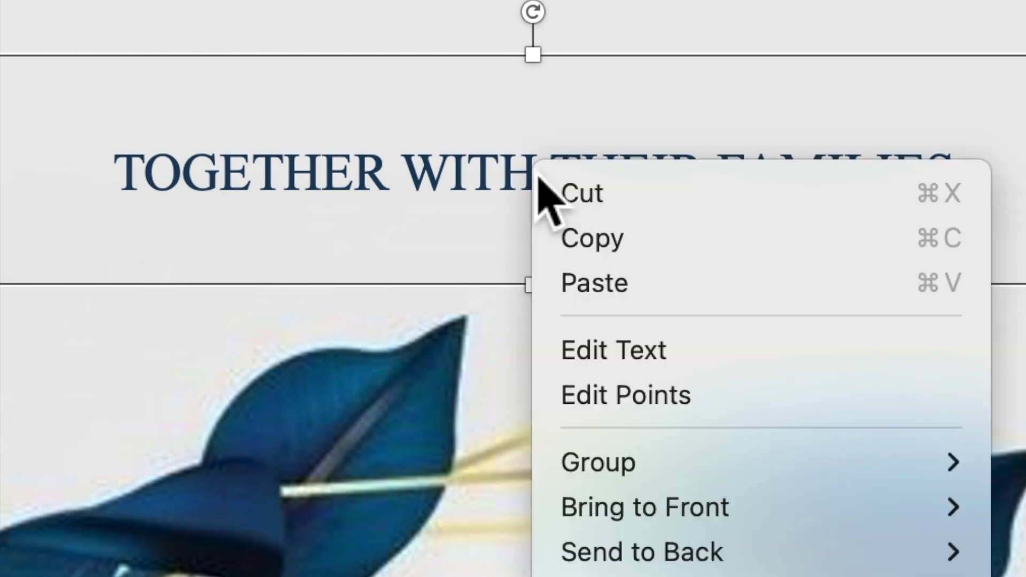
Paste a copy of the heading box into the wreath's centre, make it taller, and select its text
left_click(590, 240)
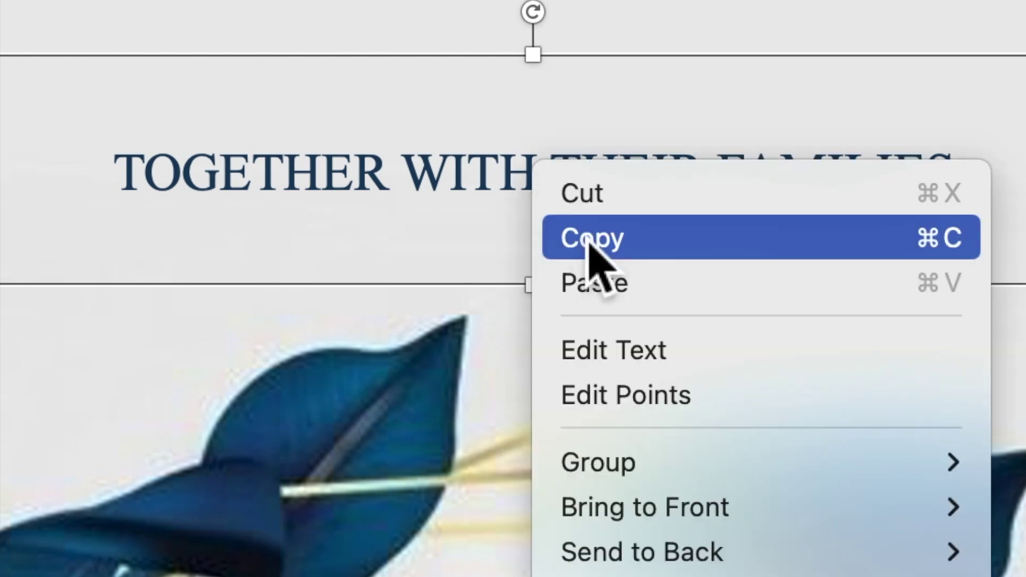
right_click(511, 185)
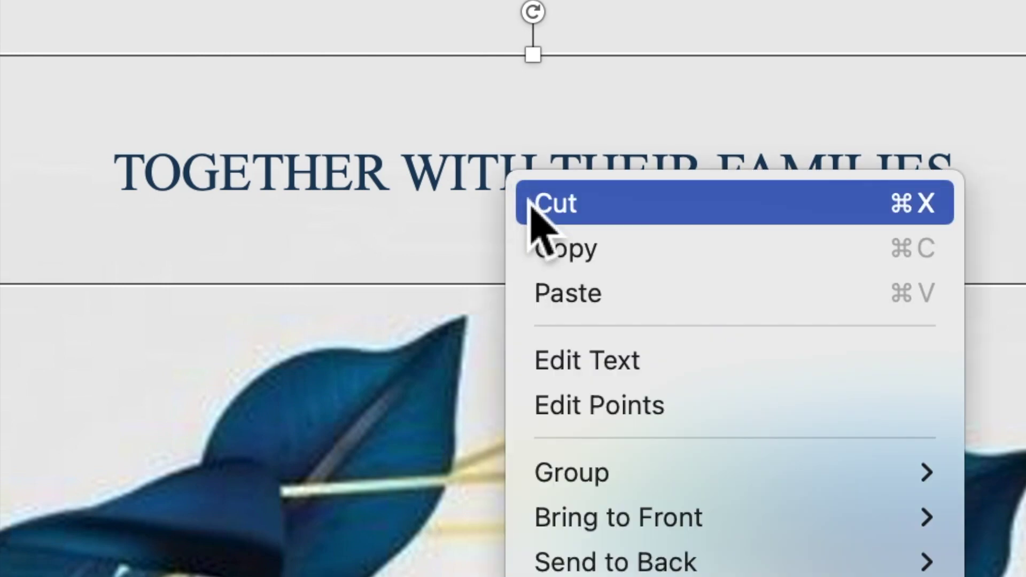
left_click(568, 300)
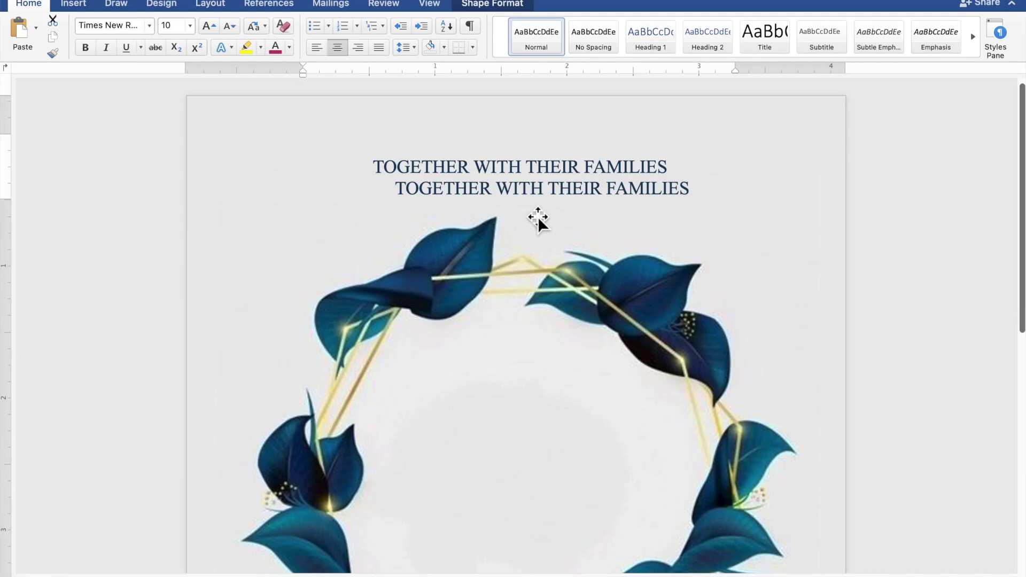
left_click_drag(532, 194, 517, 374)
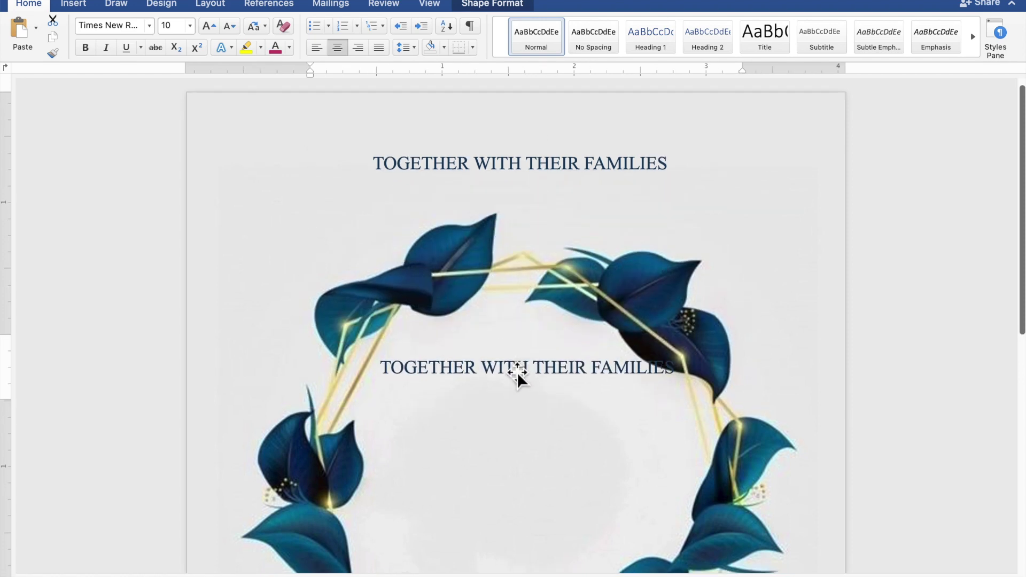
scroll(516, 371, "down", 5)
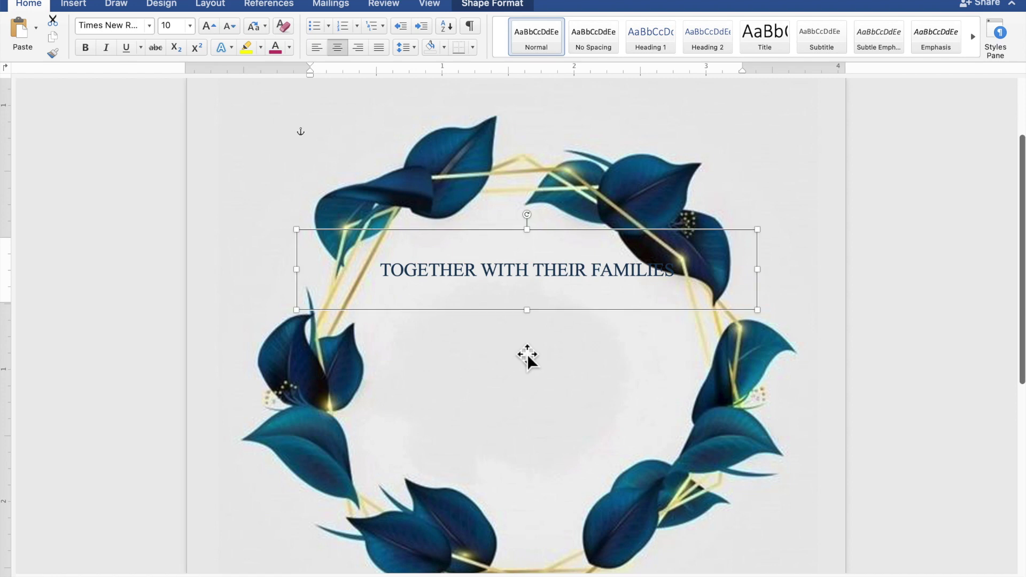
left_click_drag(539, 323, 537, 434)
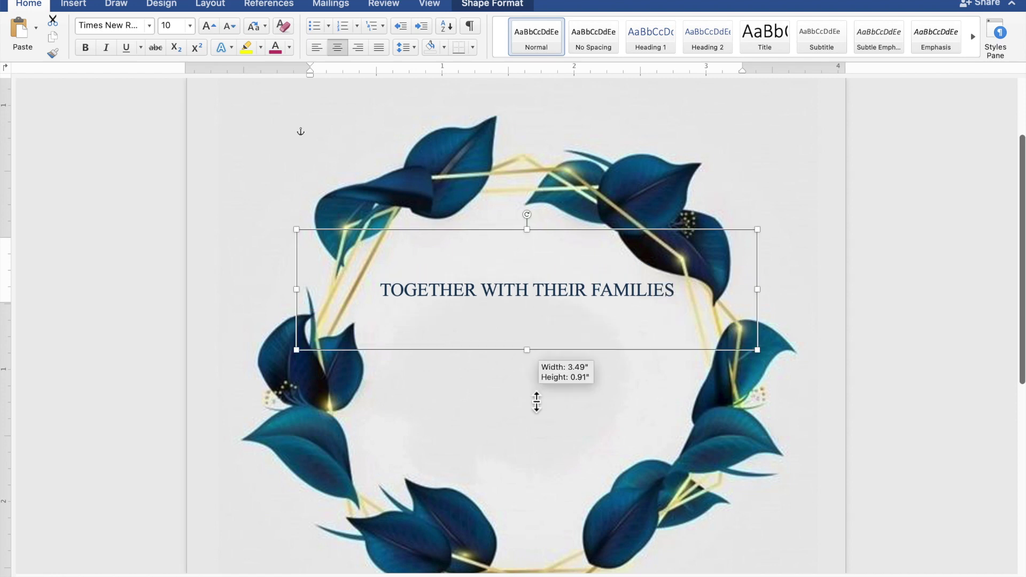
left_click_drag(538, 434, 538, 428)
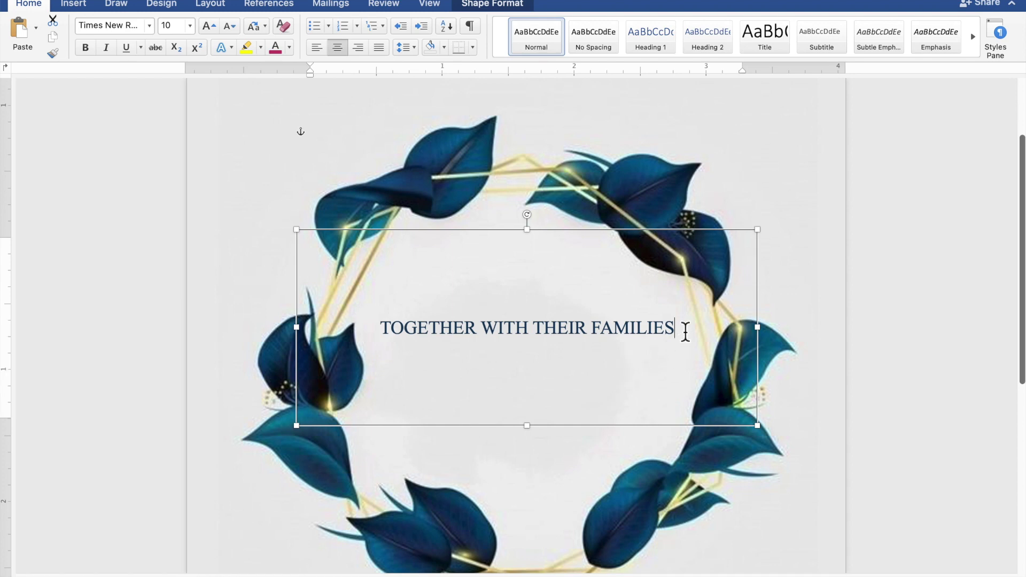
left_click_drag(635, 333, 431, 337)
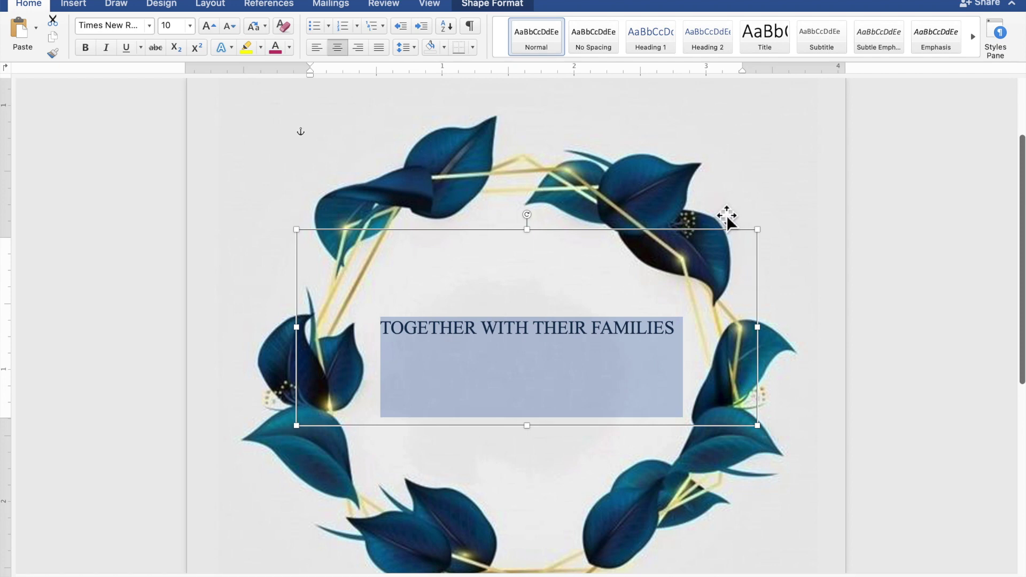
Type the groom's name, AND, and the bride's name on three lines, then select both names
type("Ken")
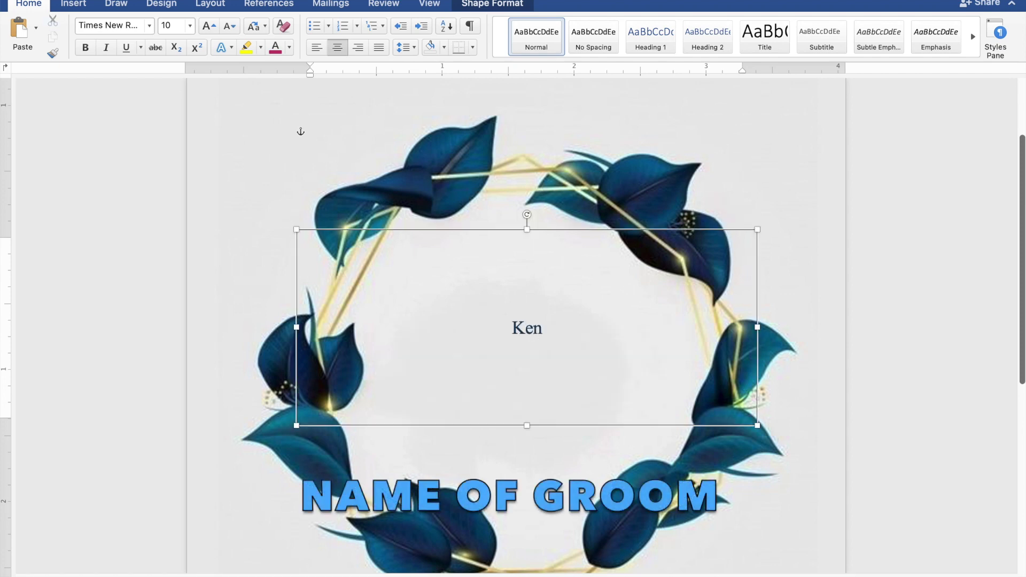
key("Return")
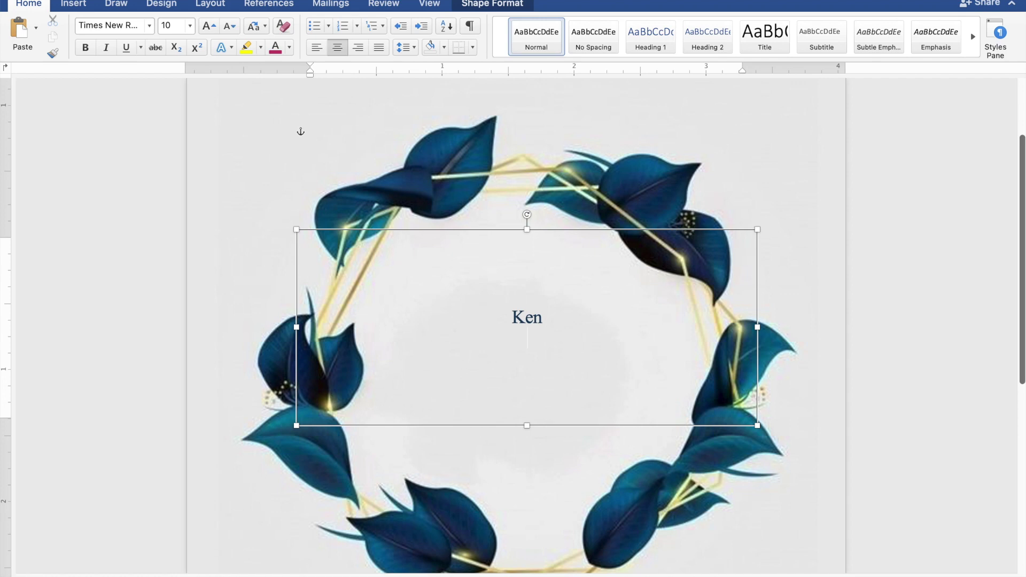
type("AND")
key("Return")
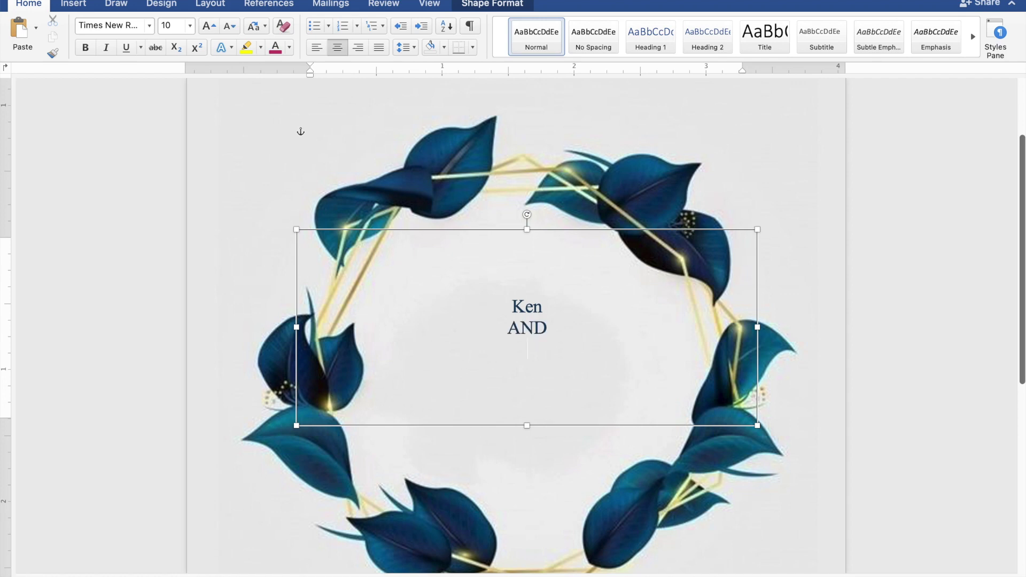
type("Cassy")
left_click_drag(543, 307, 517, 310)
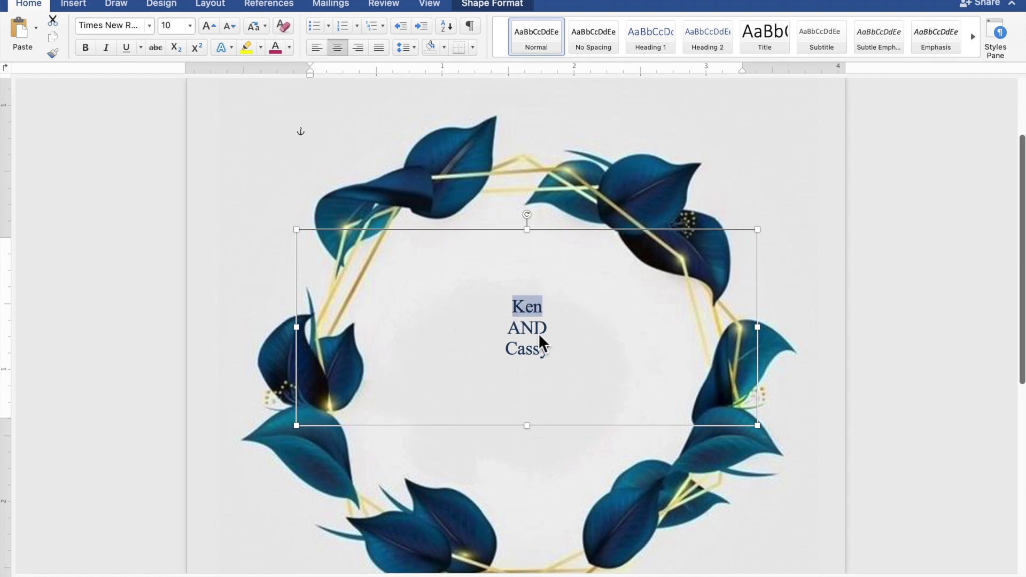
left_click_drag(550, 352, 512, 359)
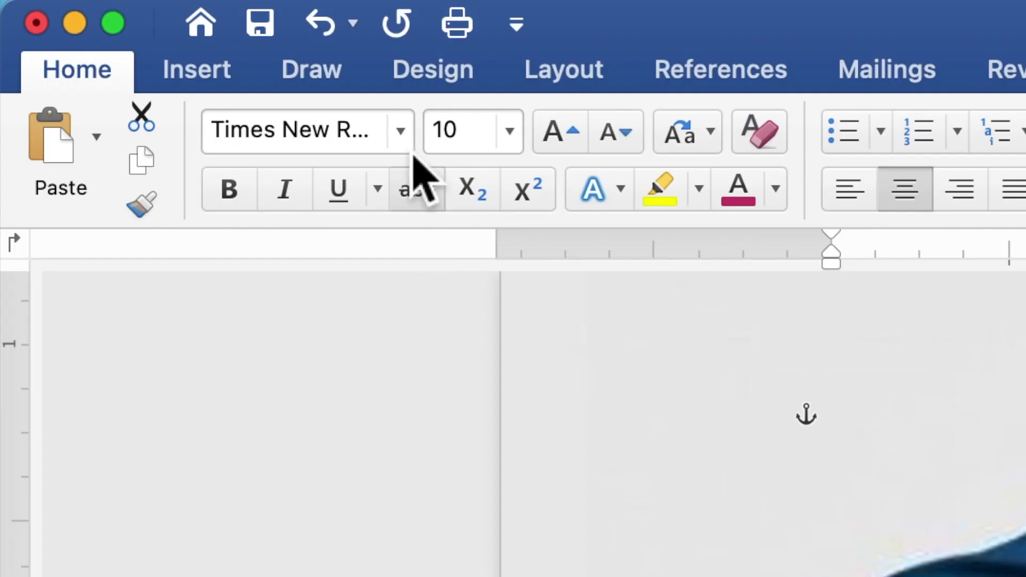
Set both names in Edwardian Script ITC at size 50
left_click(409, 132)
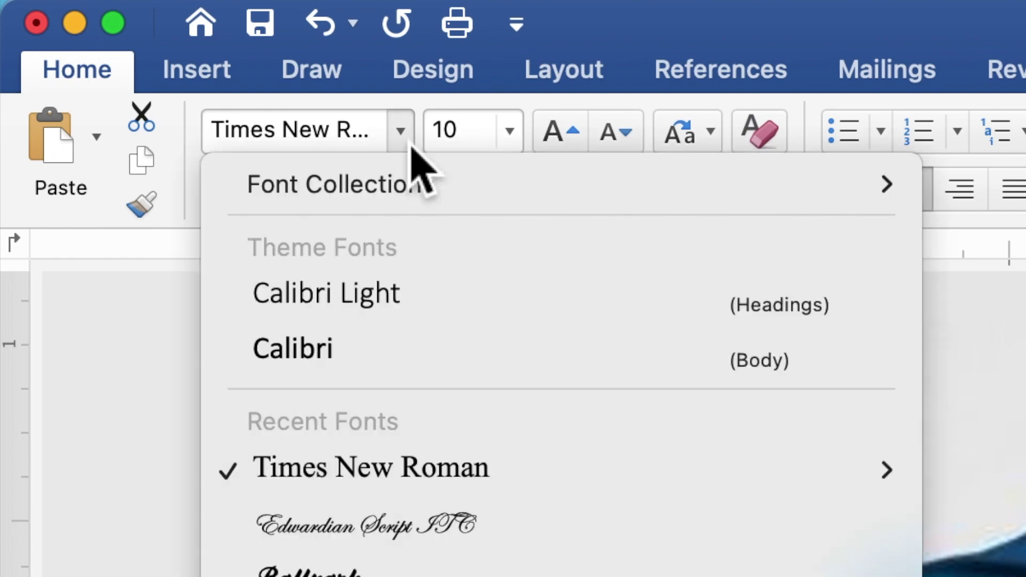
left_click(389, 540)
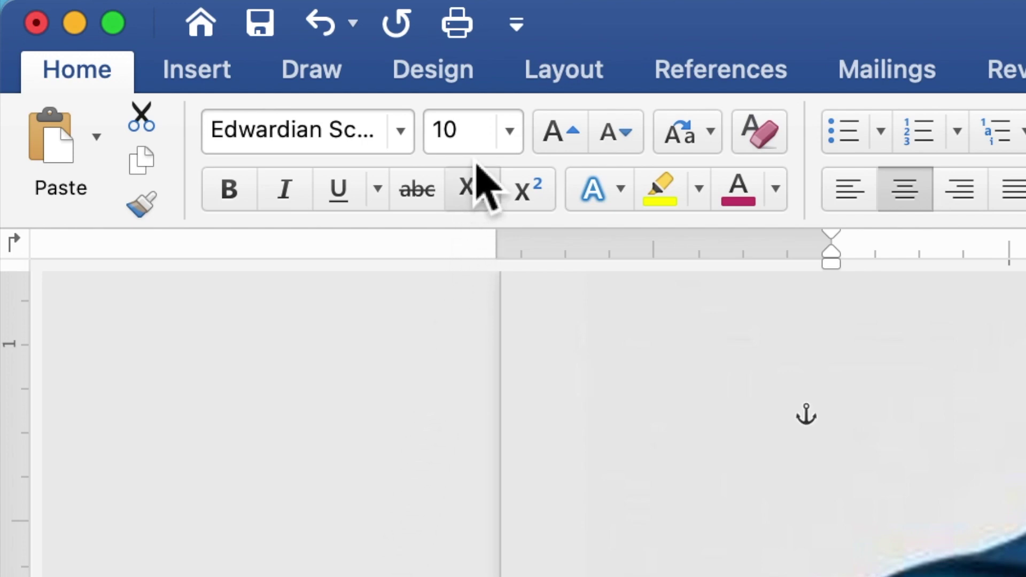
left_click(438, 148)
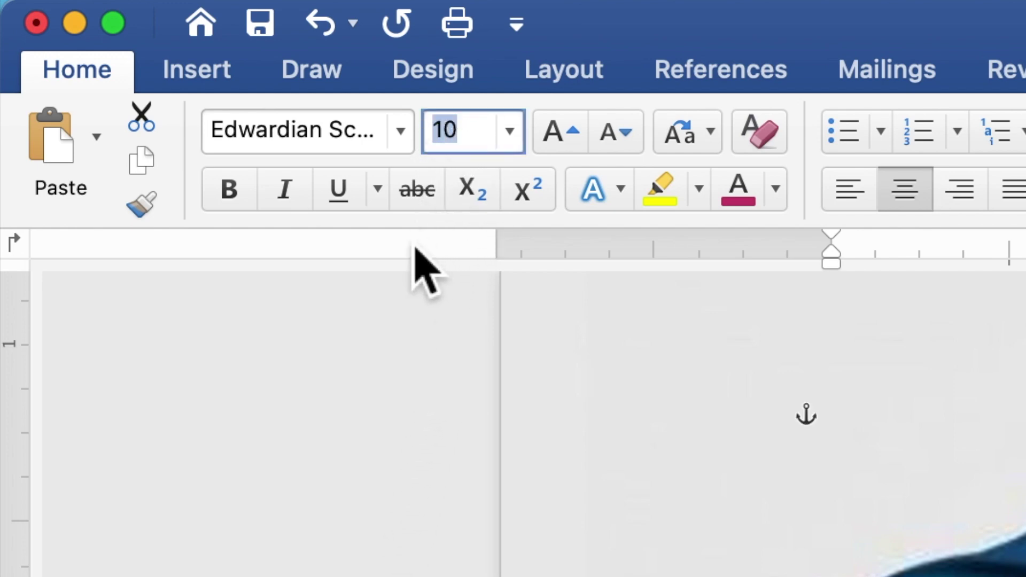
type("5")
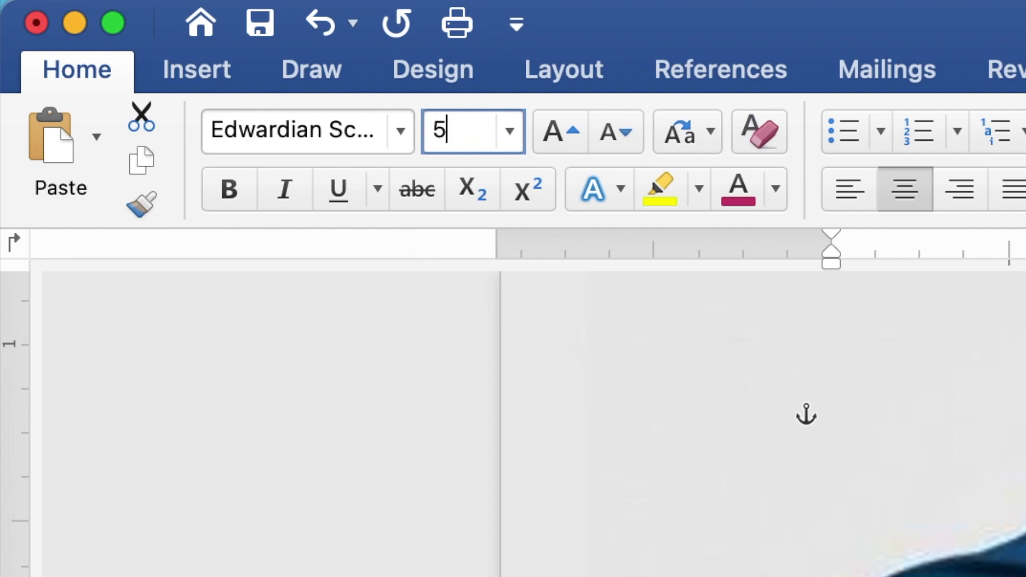
key("Return")
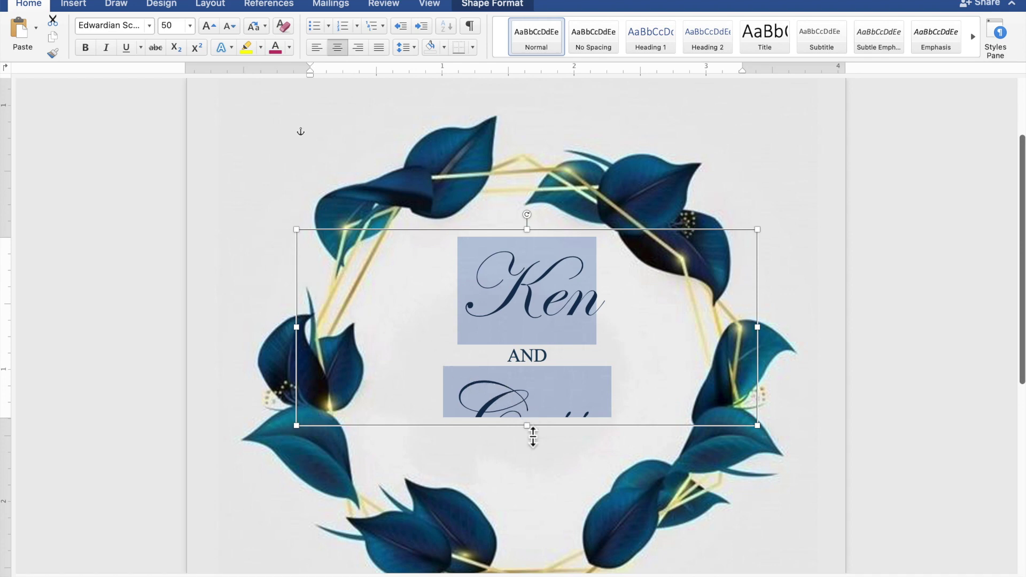
Enlarge the names box so all three lines show, and centre it within the wreath
left_click_drag(532, 438, 538, 514)
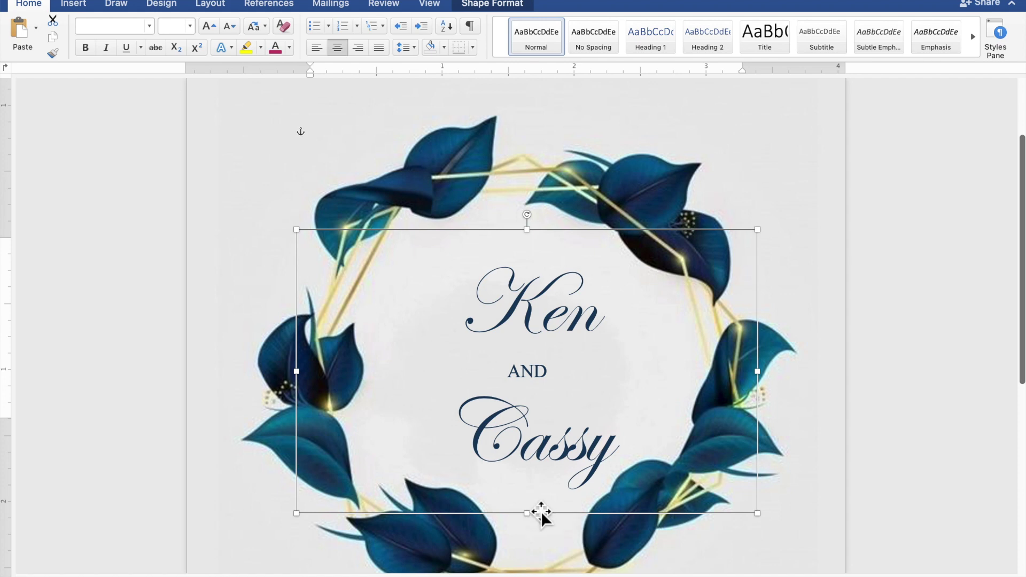
left_click_drag(563, 443, 537, 438)
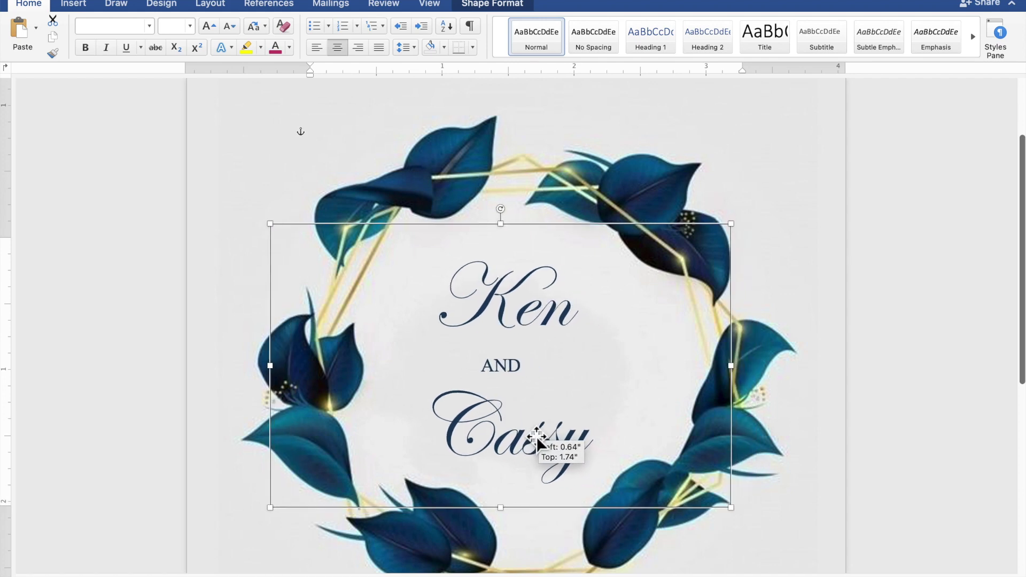
scroll(536, 437, "up", 2)
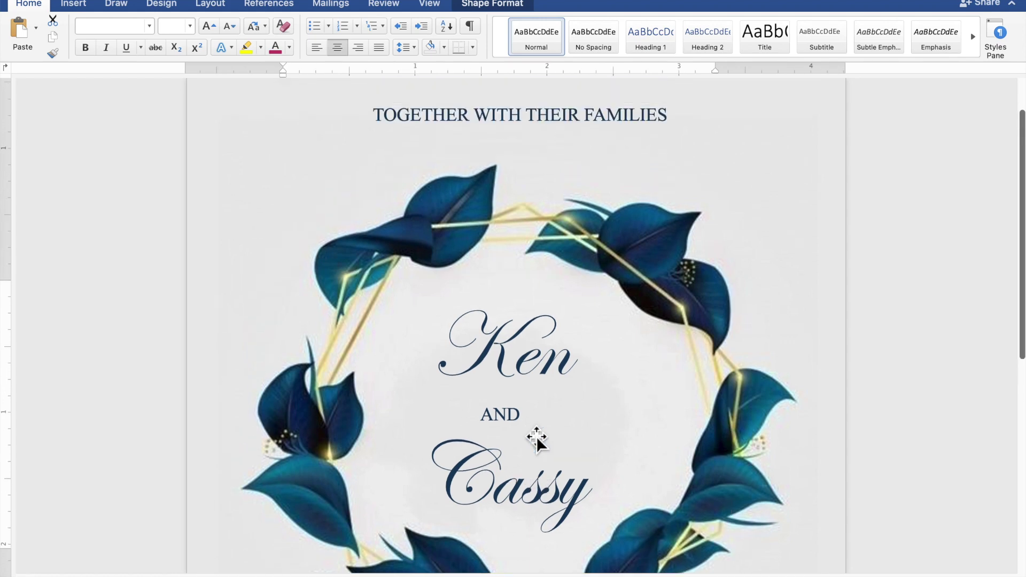
scroll(537, 438, "up", 1)
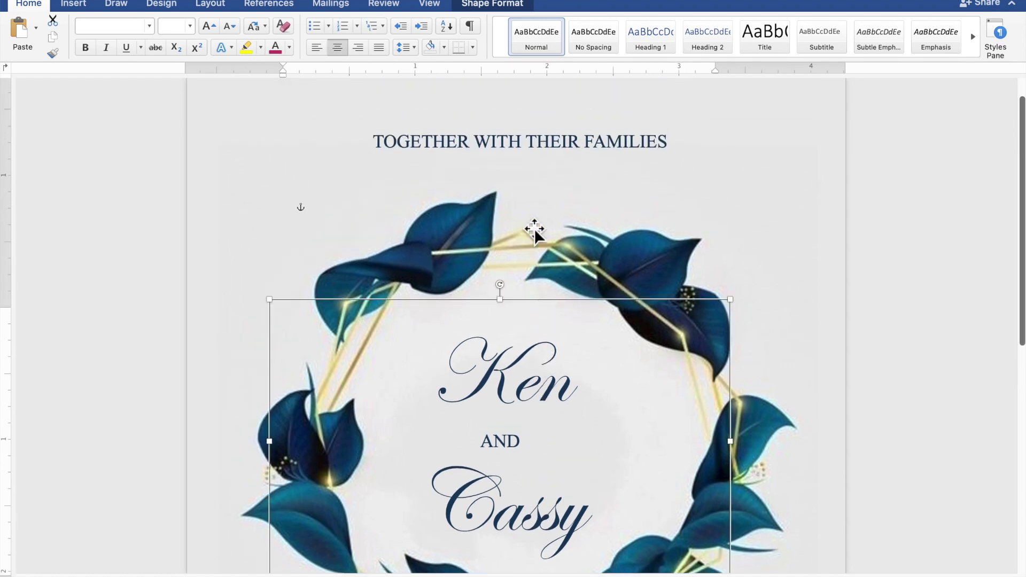
Duplicate the TOGETHER WITH THEIR FAMILIES heading text box with copy and paste
left_click(526, 148)
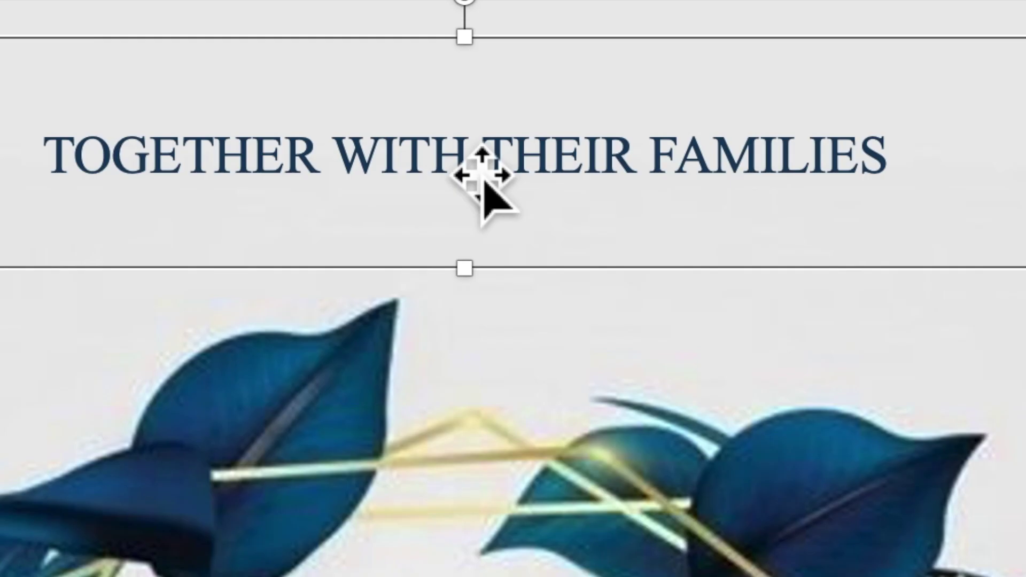
right_click(467, 163)
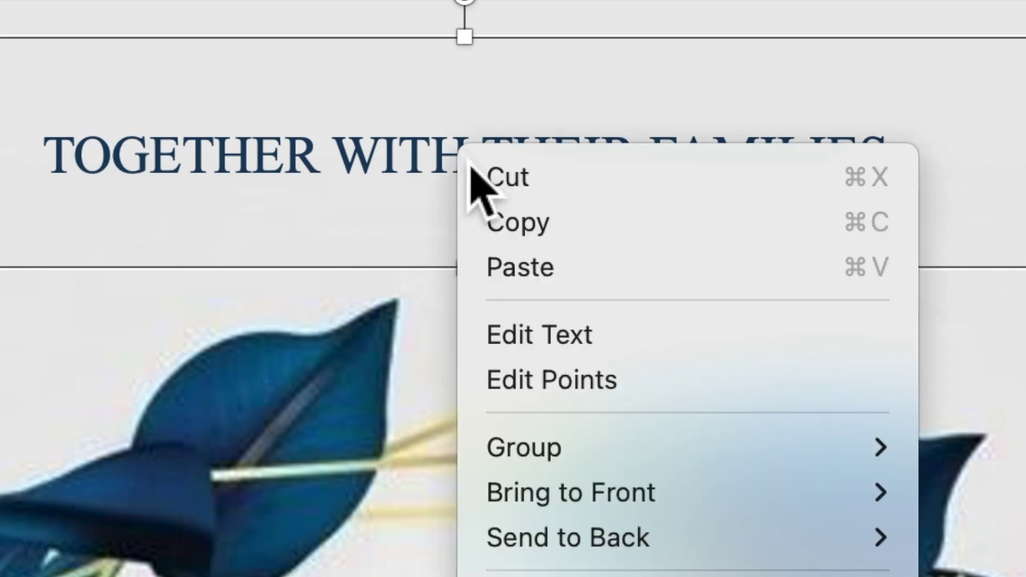
left_click(529, 224)
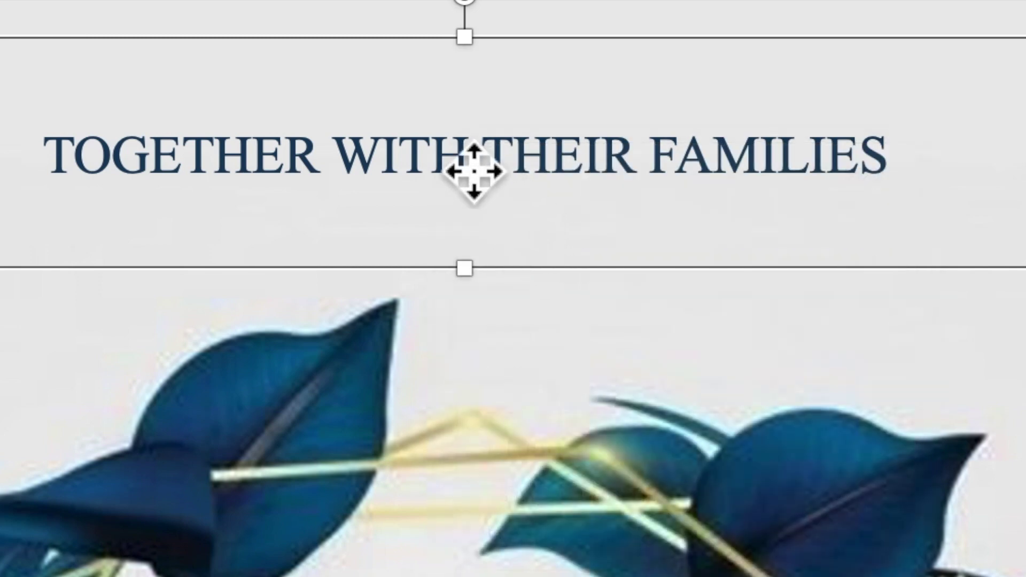
right_click(465, 161)
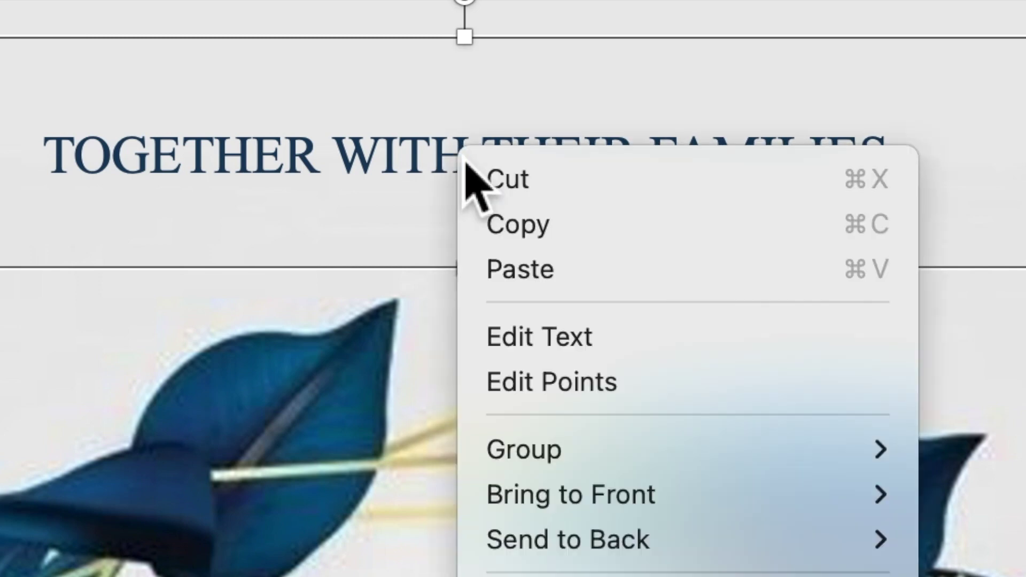
left_click(521, 270)
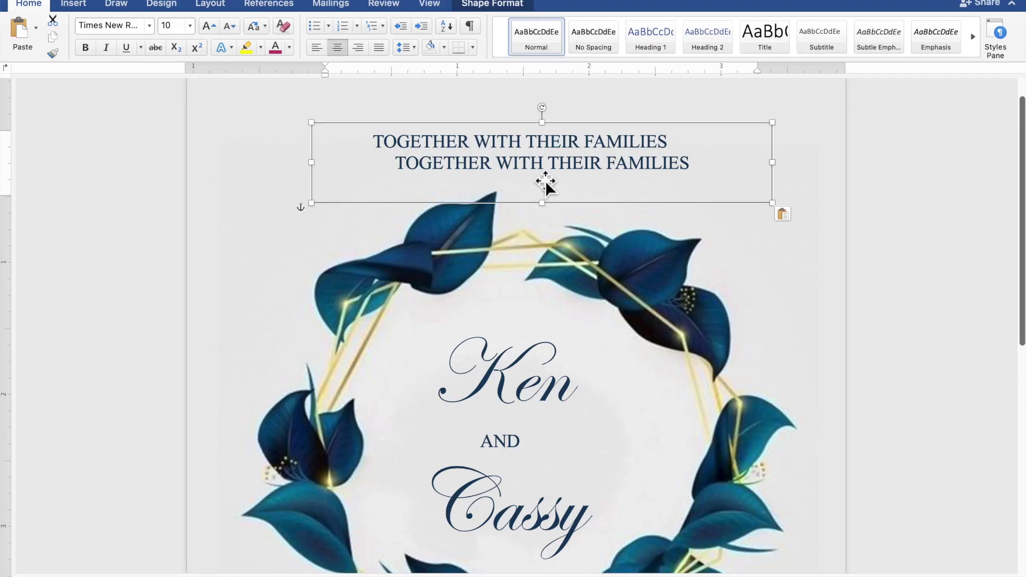
Move the copied text box below the wreath and stretch it taller
left_click_drag(540, 155, 588, 543)
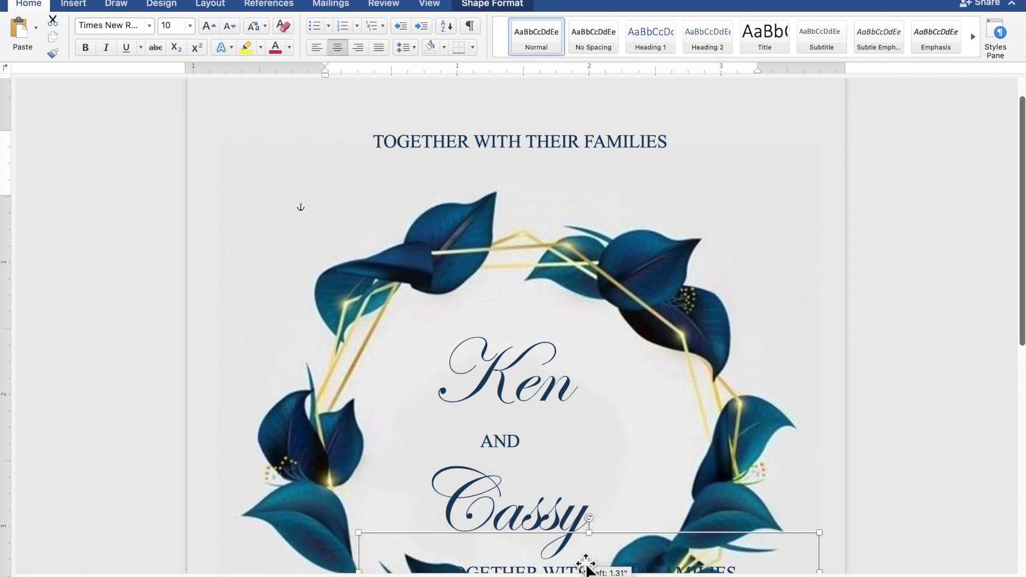
left_click_drag(588, 542, 586, 564)
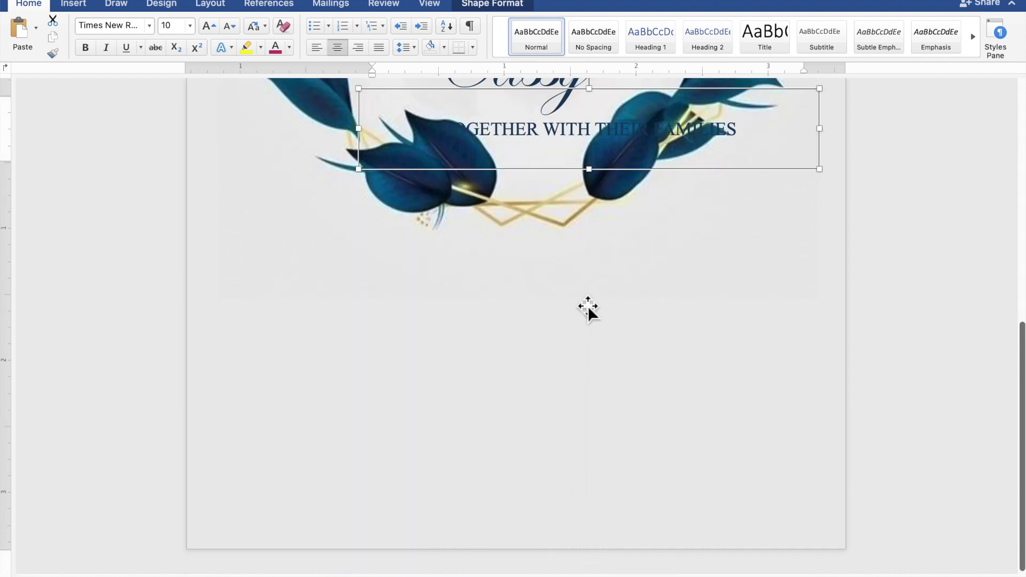
left_click_drag(620, 179, 556, 306)
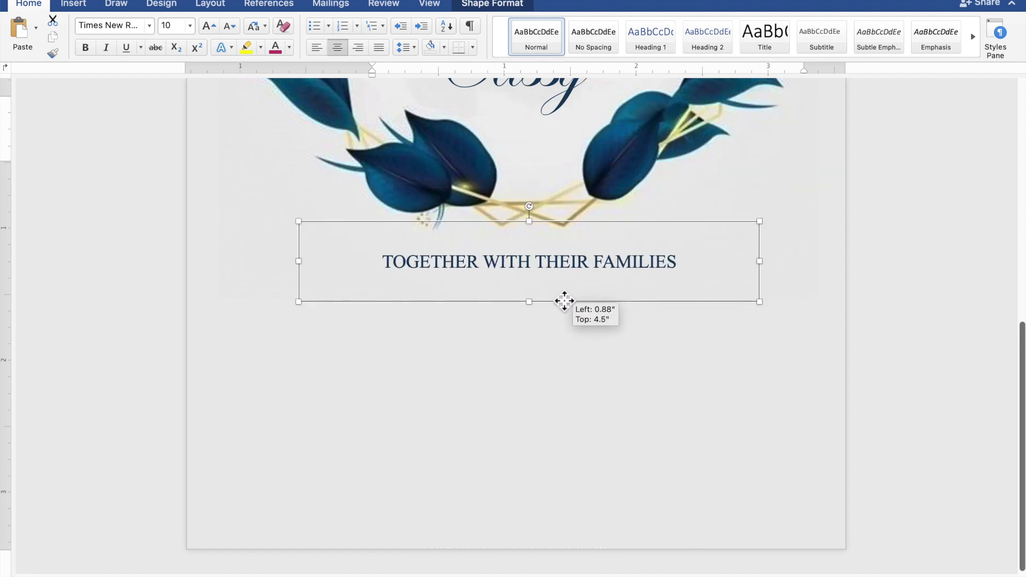
left_click_drag(556, 306, 547, 311)
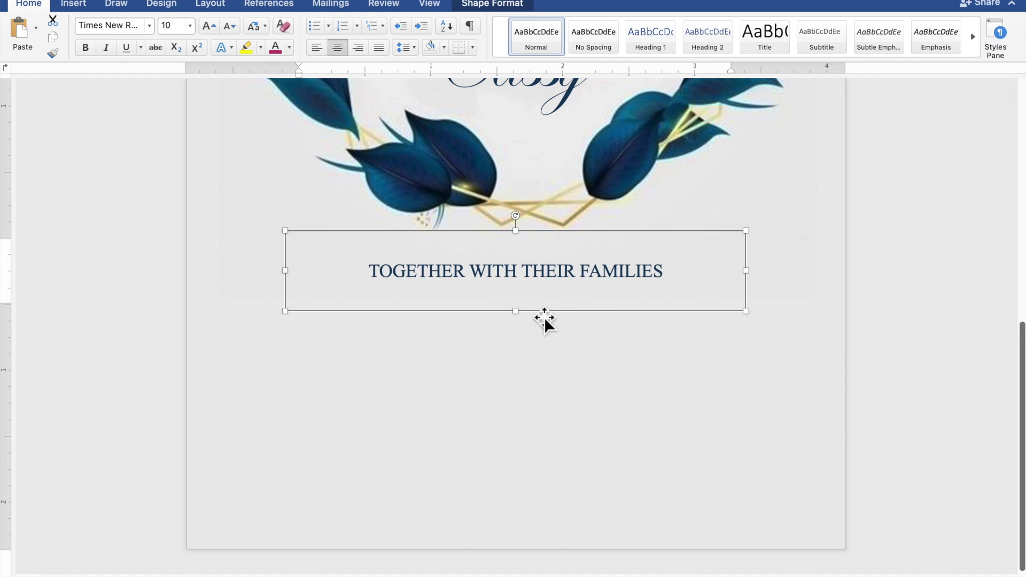
left_click_drag(522, 320, 516, 510)
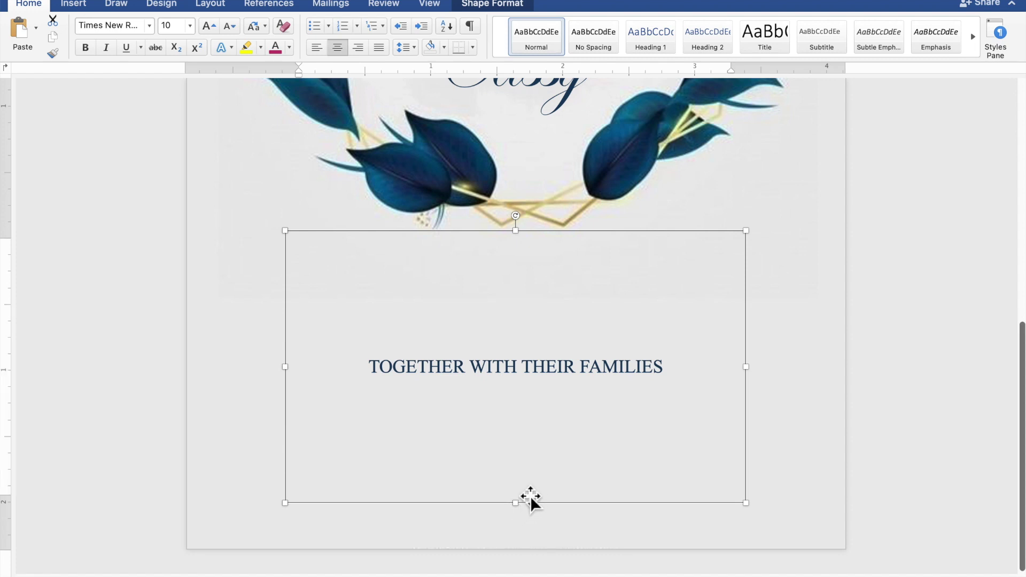
Replace the copied text with 'REQUEST THE PLEASURE OF YOUR PRESENCE' and 'AS THEY JOYFULLY UNITE IN MARRIAGE' on two lines
mouse_move(678, 367)
left_mouse_down()
mouse_move(545, 385)
mouse_move(399, 381)
left_mouse_up()
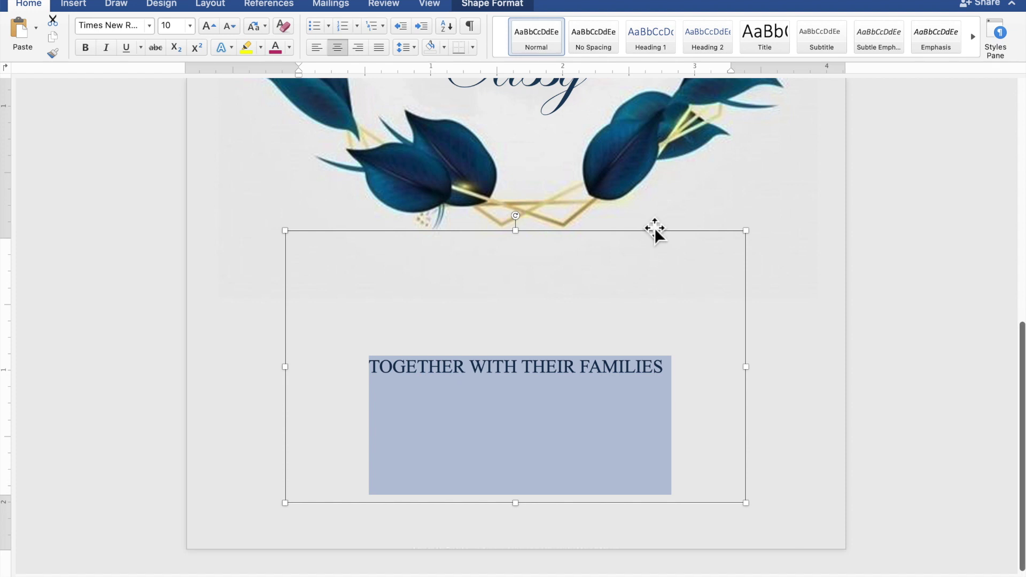
type("R")
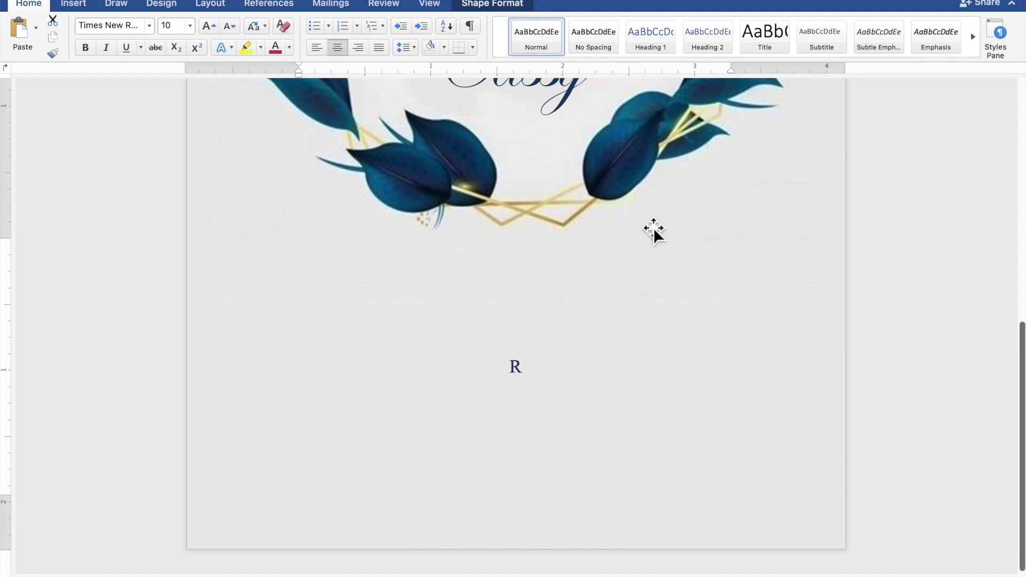
type("EQUEST THE ")
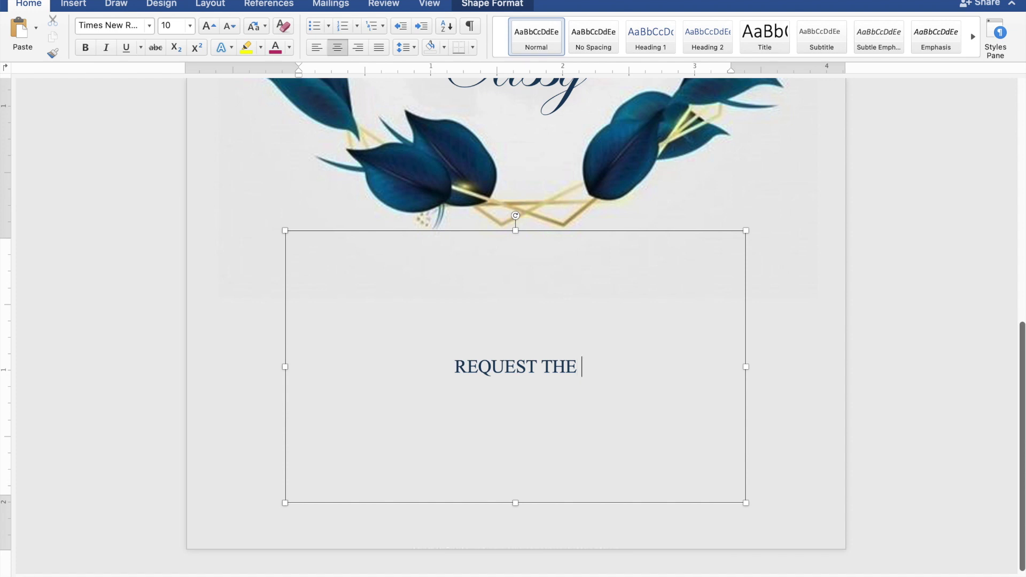
type("PLEASURE ")
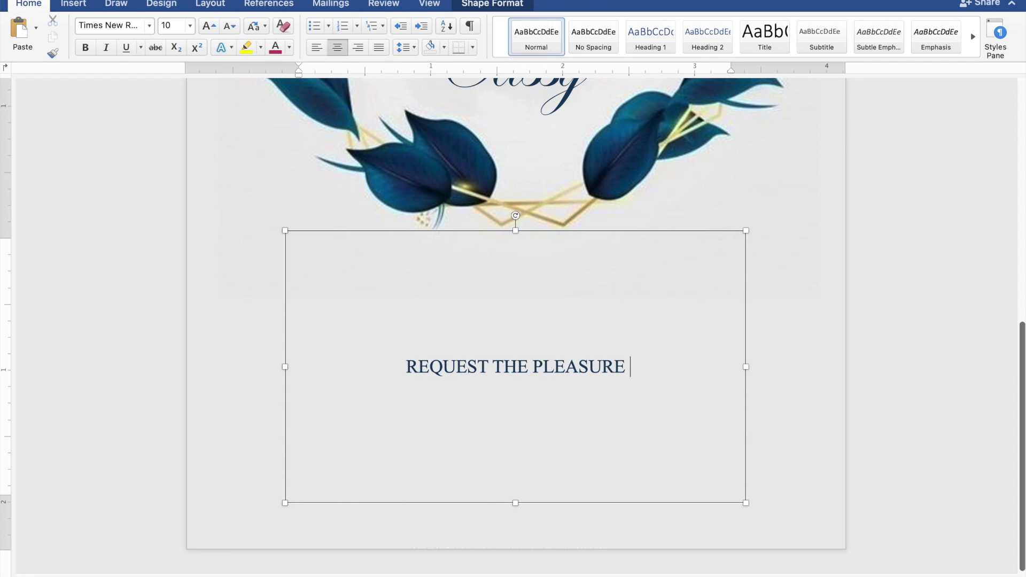
type("OF ")
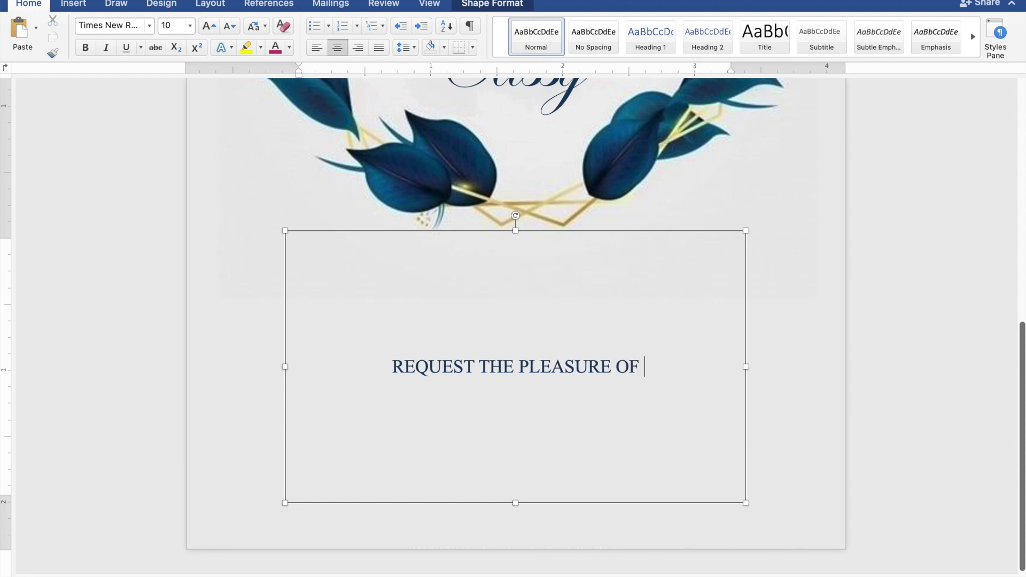
type("YOU")
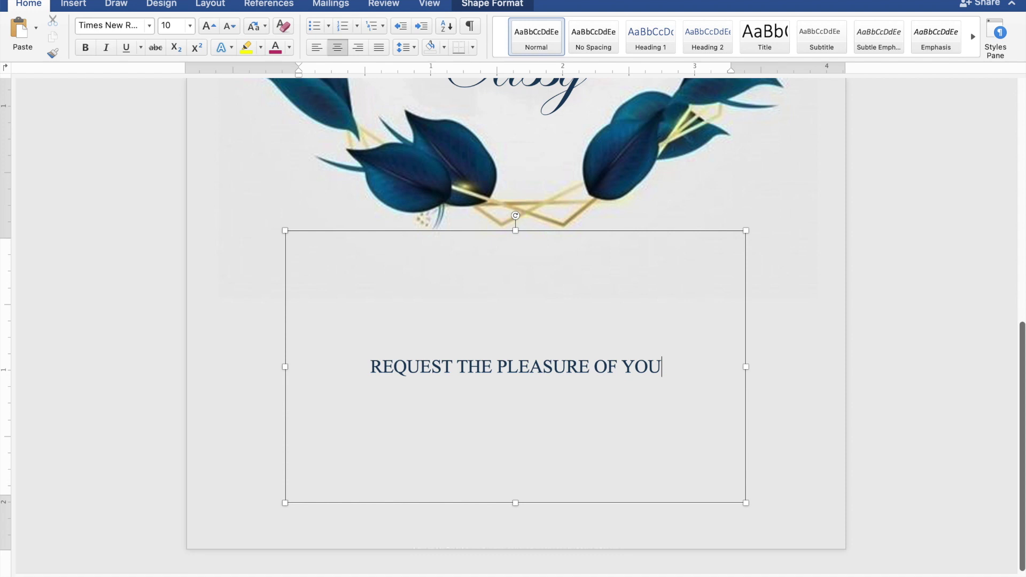
type("R PRESENCE")
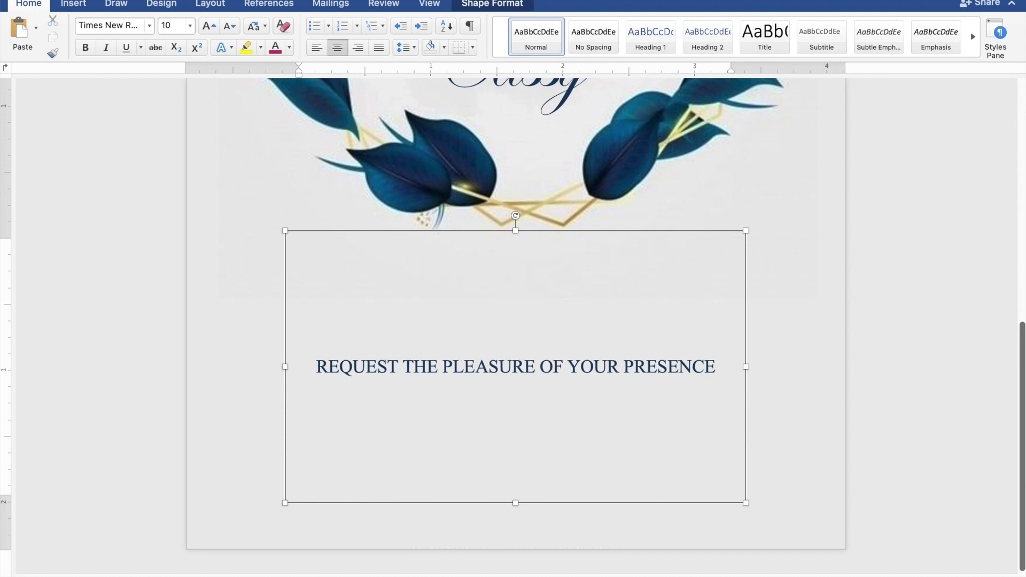
key("Return")
type("AS")
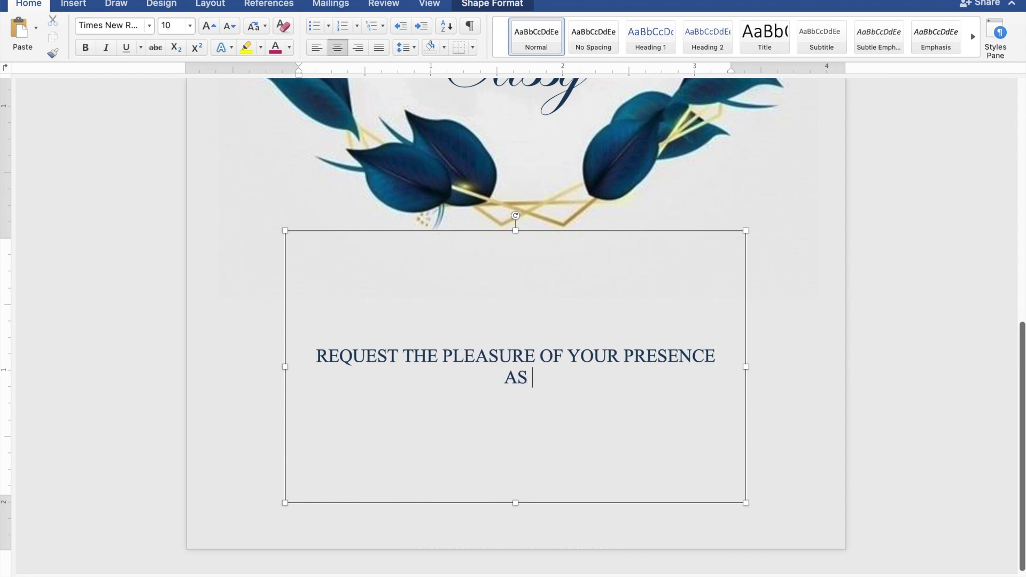
type("THEY ")
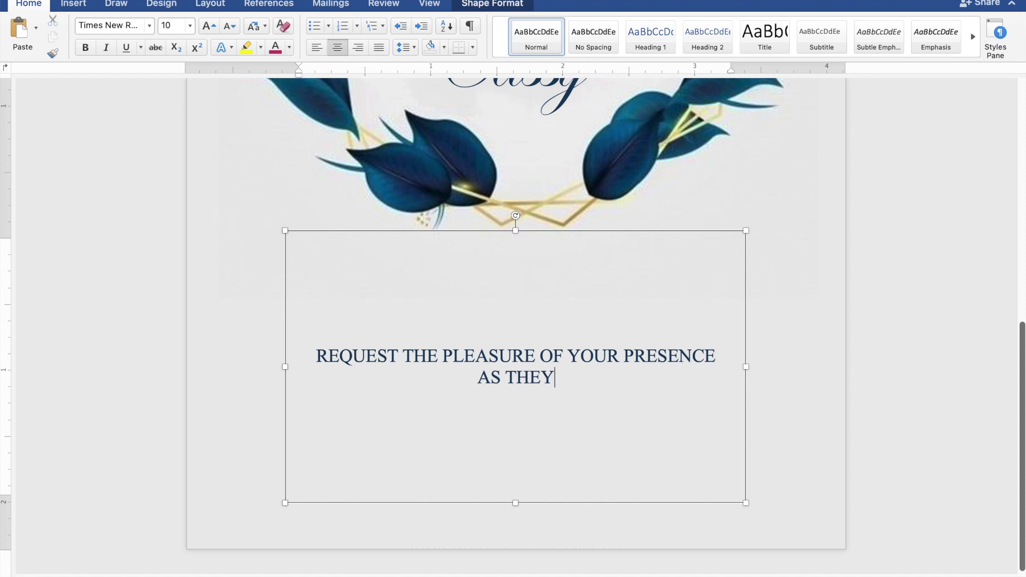
type("JOYFU")
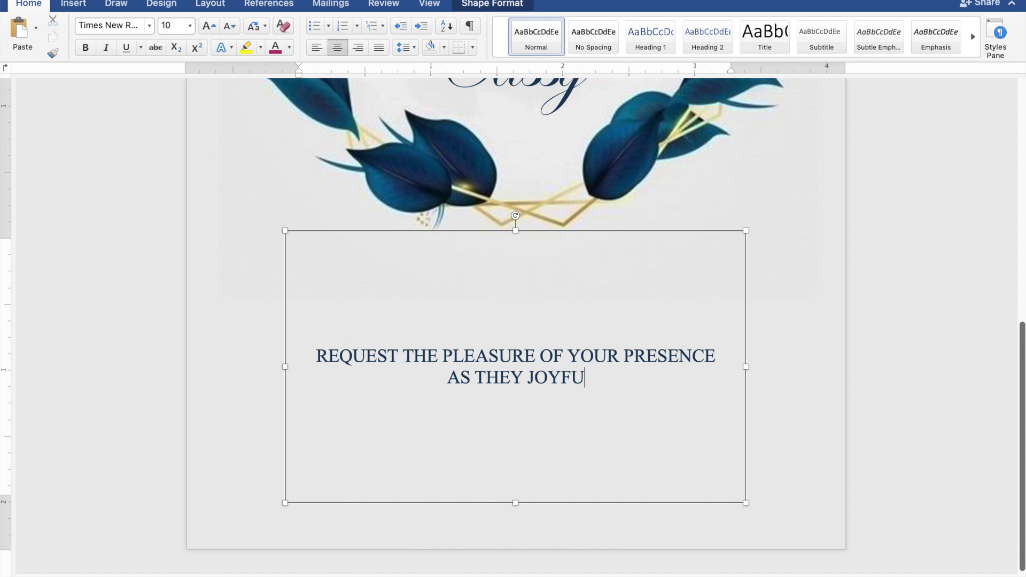
type("LLY ")
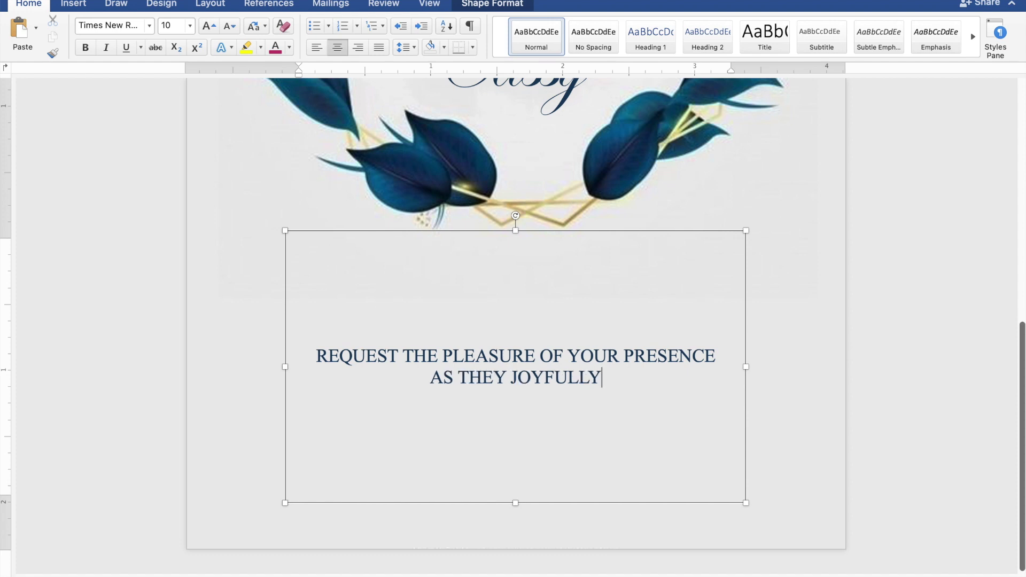
type("UNITE")
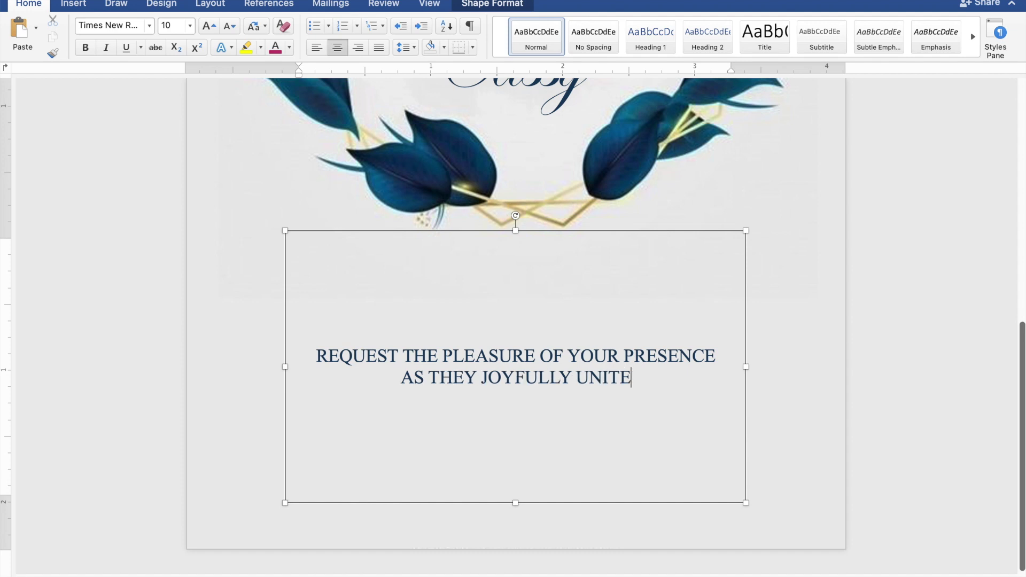
type(" IN ")
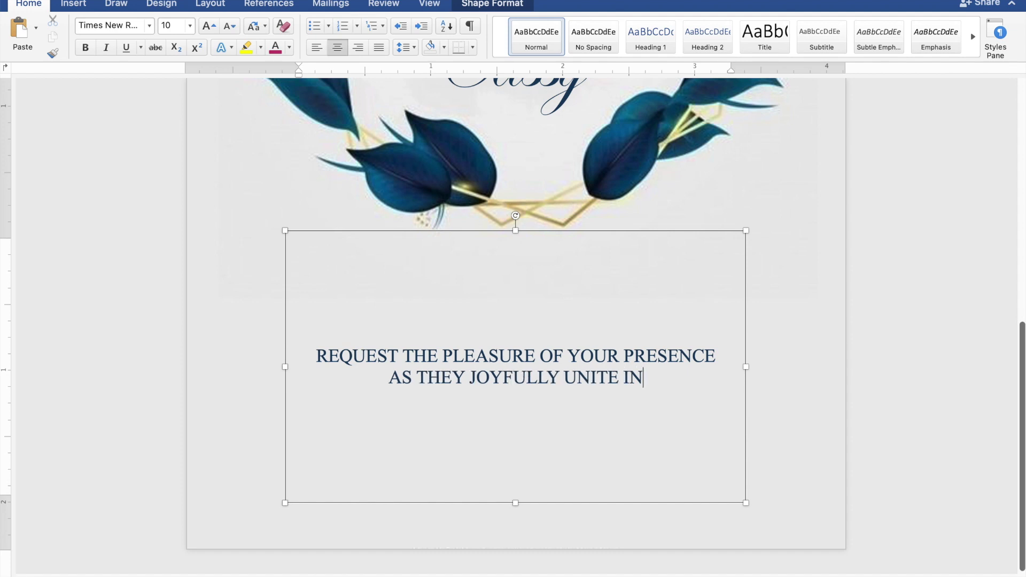
type("MARRIAGE")
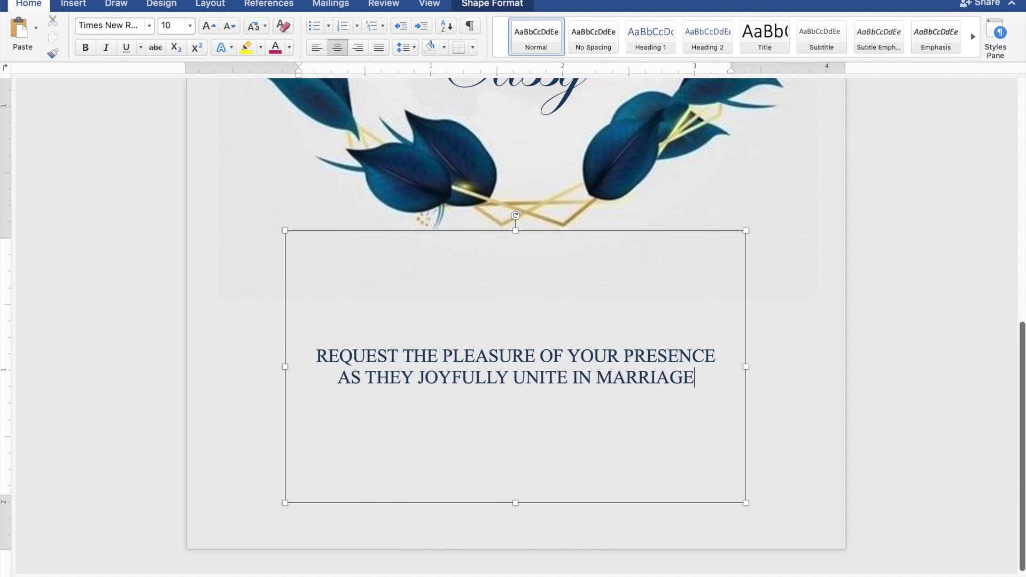
key("Return")
key("Return")
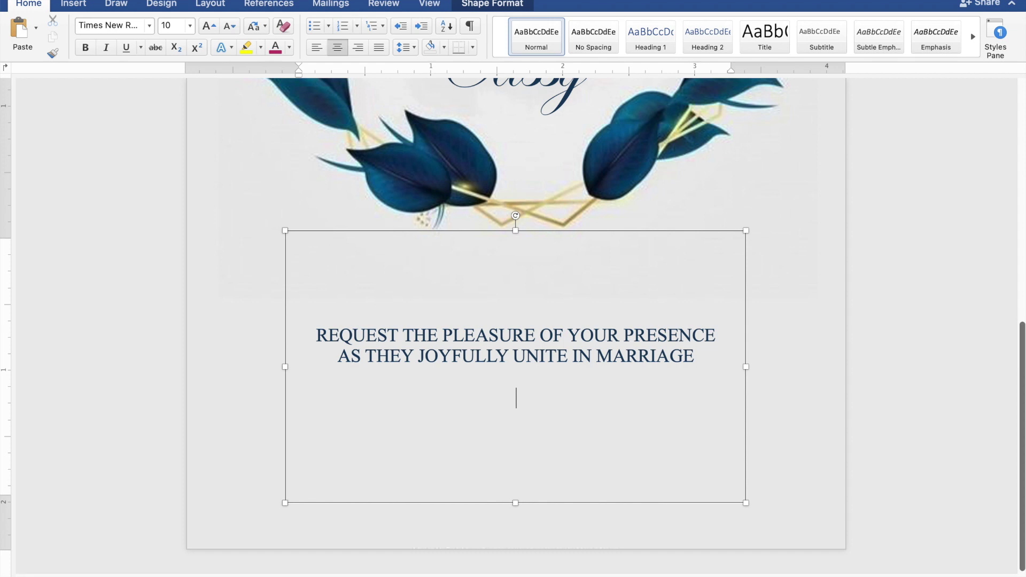
Add SUNDAY, NOVEMBER 26, 2023 and 10:00 IN THE MORNING on separate lines
type("SU")
type("N")
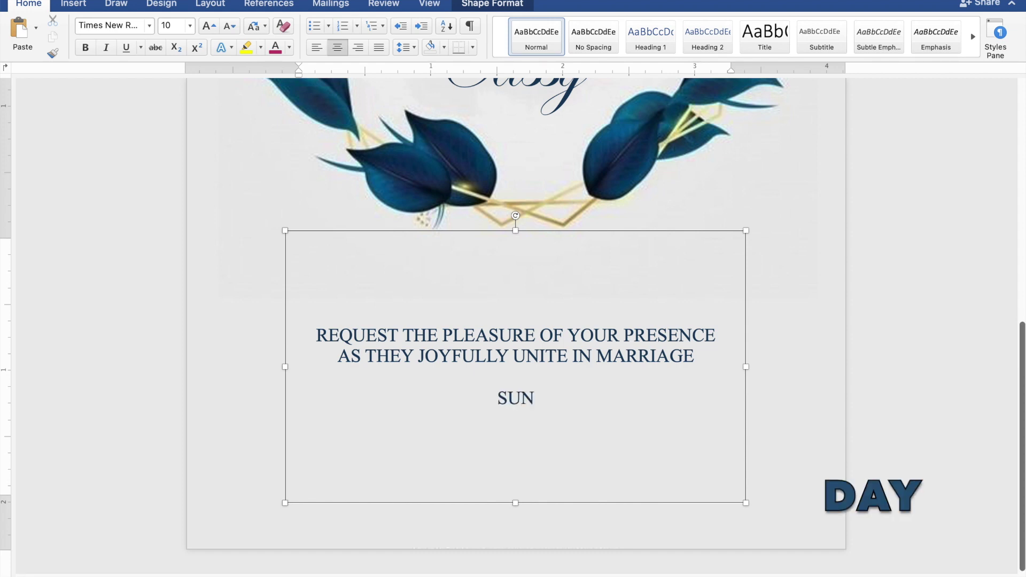
type("DAY")
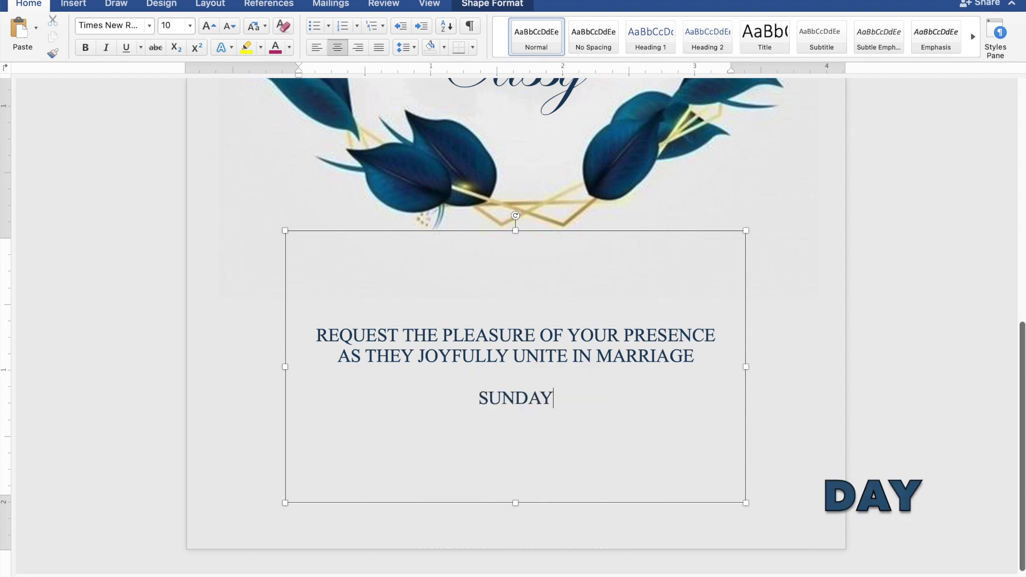
key("Return")
type("NOVEMBER 26, ")
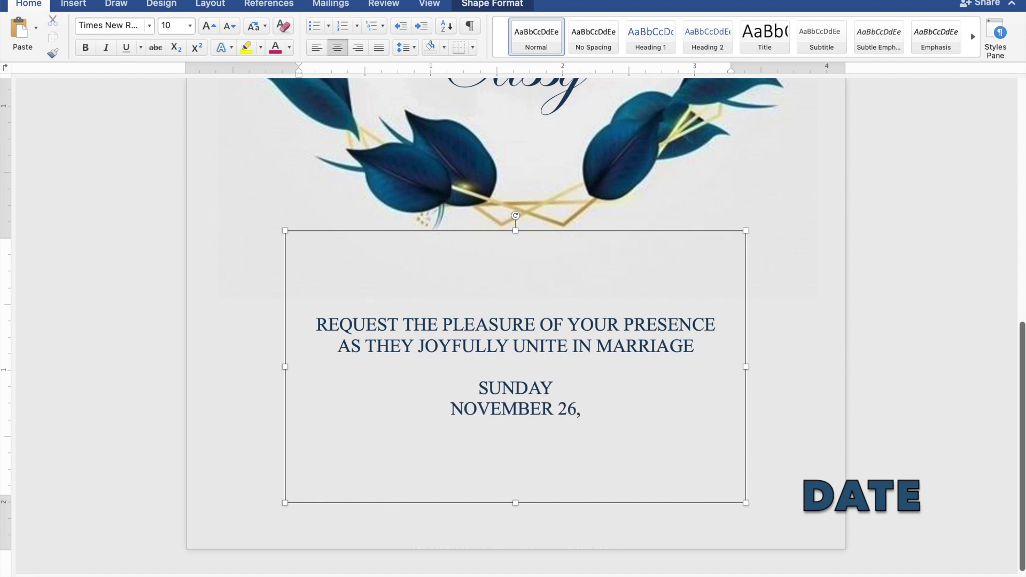
type("2023")
key("Return")
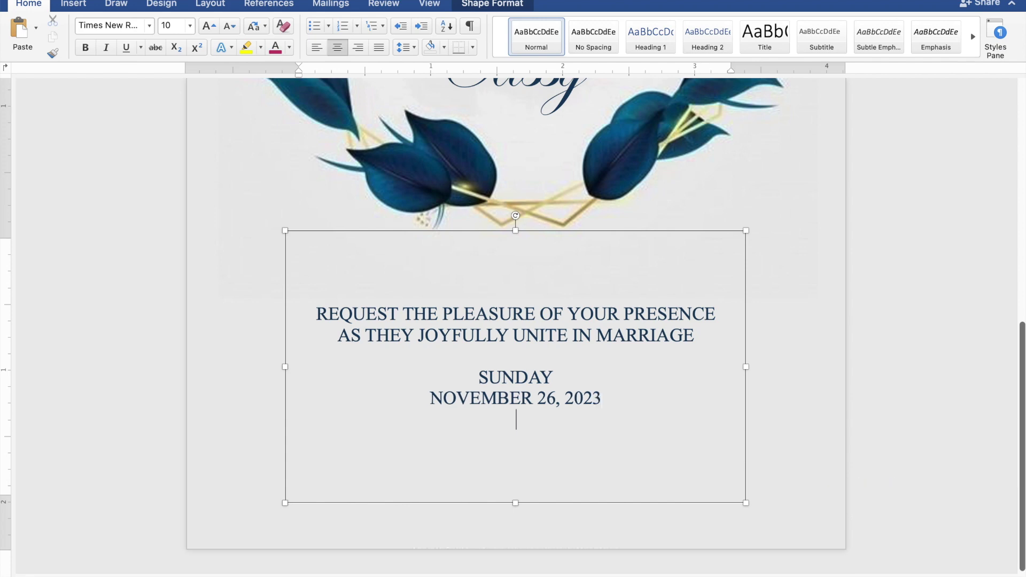
type("10")
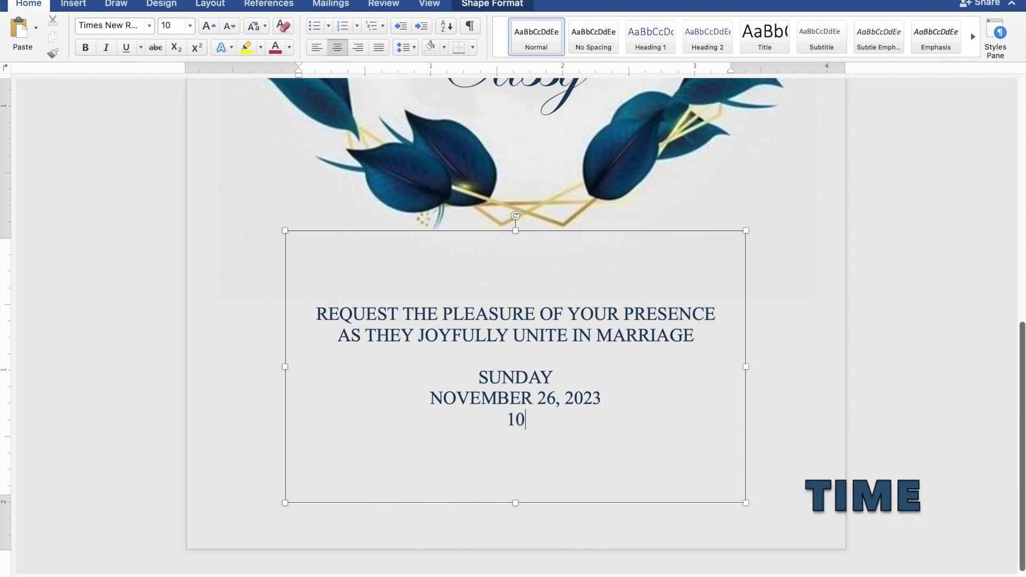
type(":00 ")
type("IN ")
type("T")
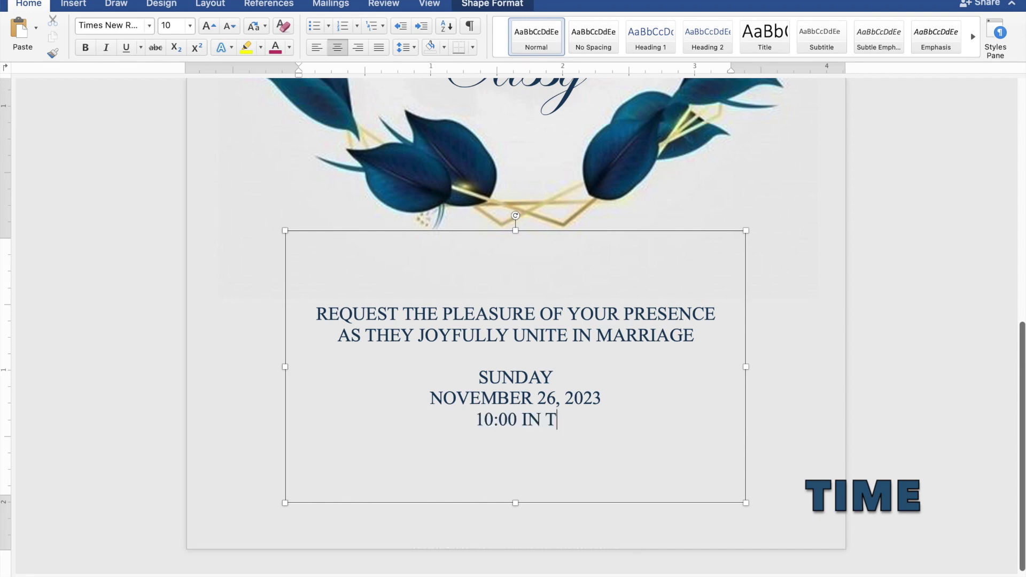
type("HE ")
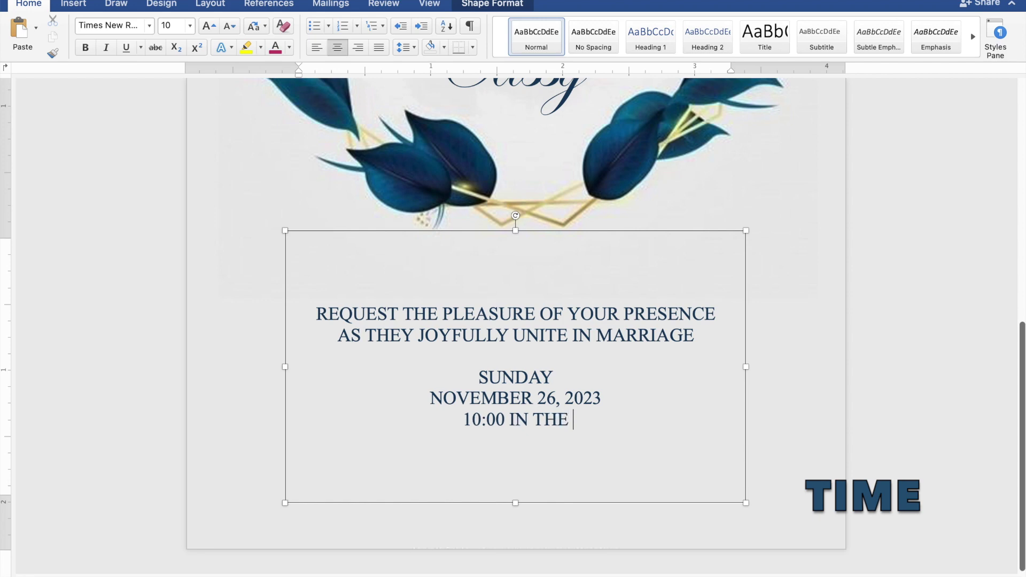
type("MORNI")
type("NG")
Add ST. THOMAS AQUINAS PARISH CHURCH, MANGALDAN, PANGASINAN, a blank line, then 'Reception to follow'
key("Return")
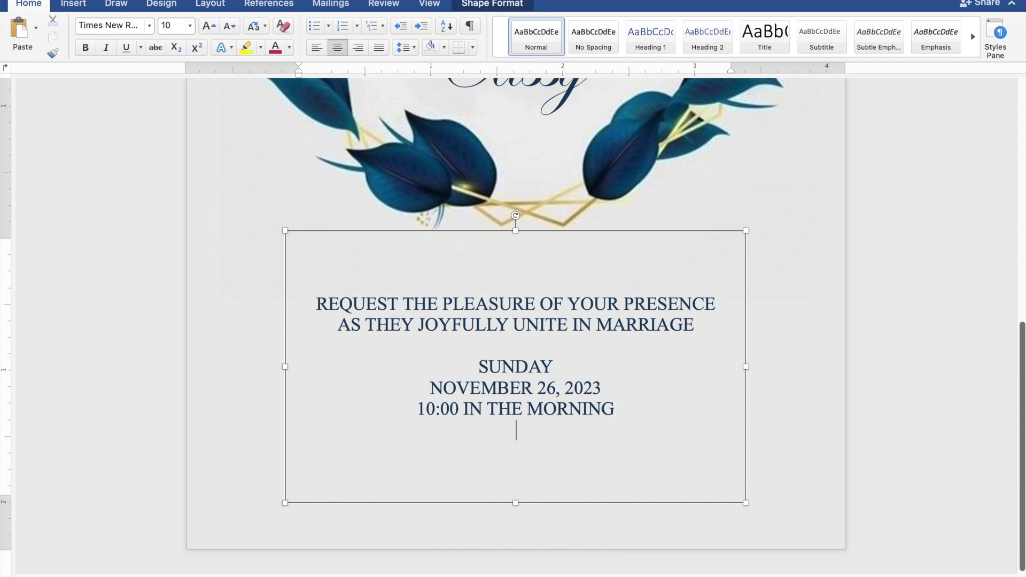
type("ST. ")
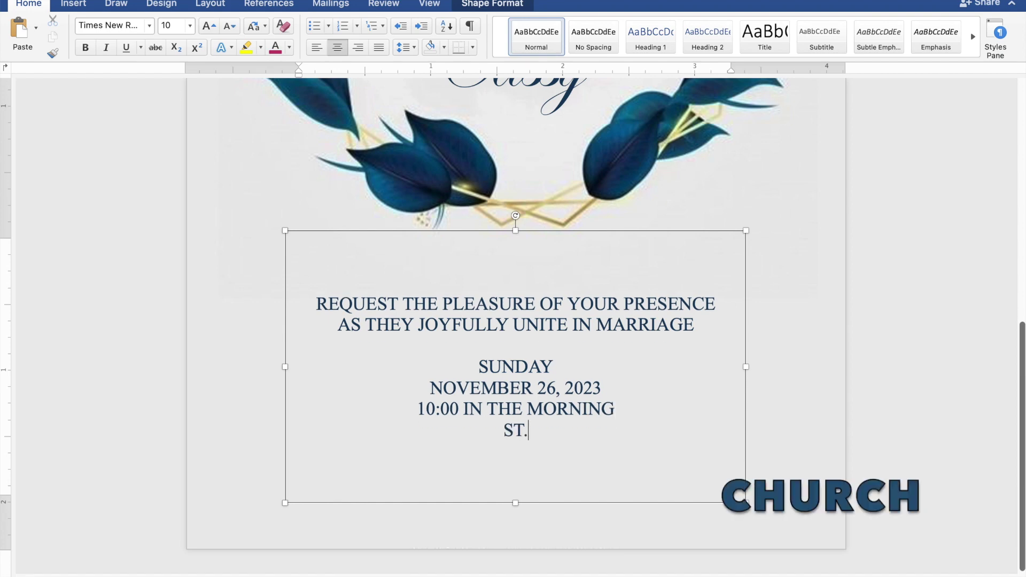
type("THOMAS AQUINAS ")
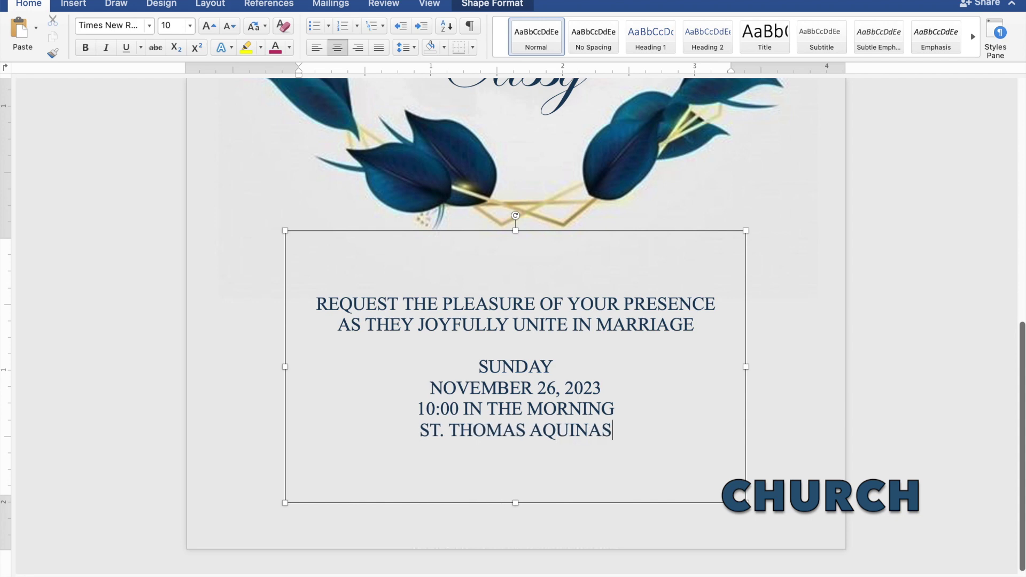
type("PARISH ")
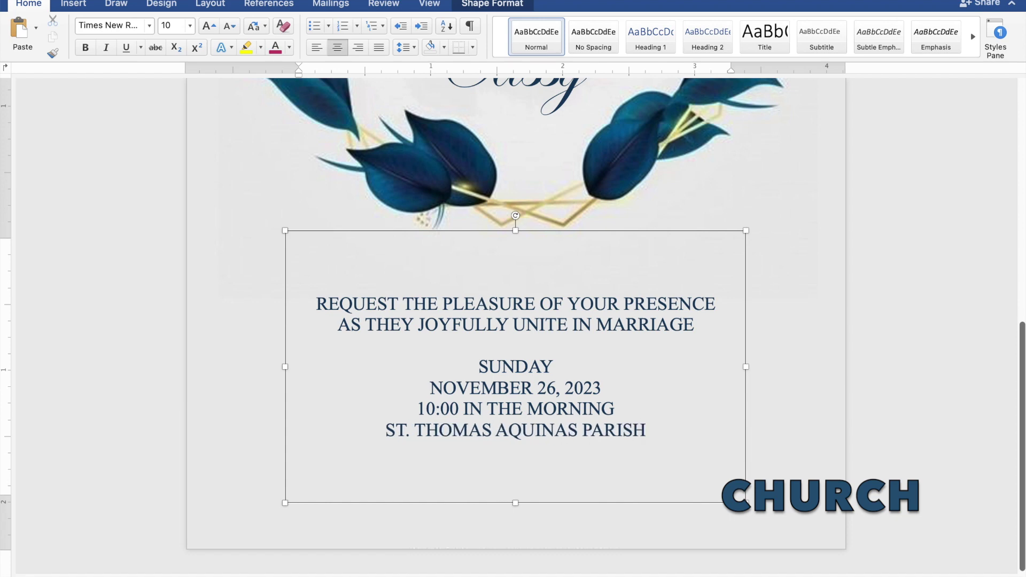
type("CHURCH")
key("Return")
type("MANGALD")
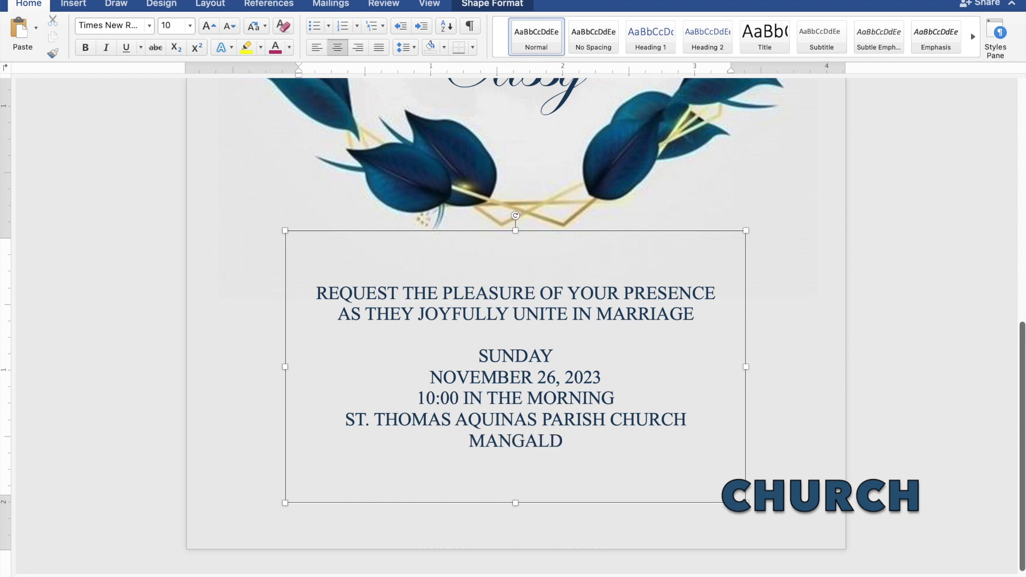
type("AN, ")
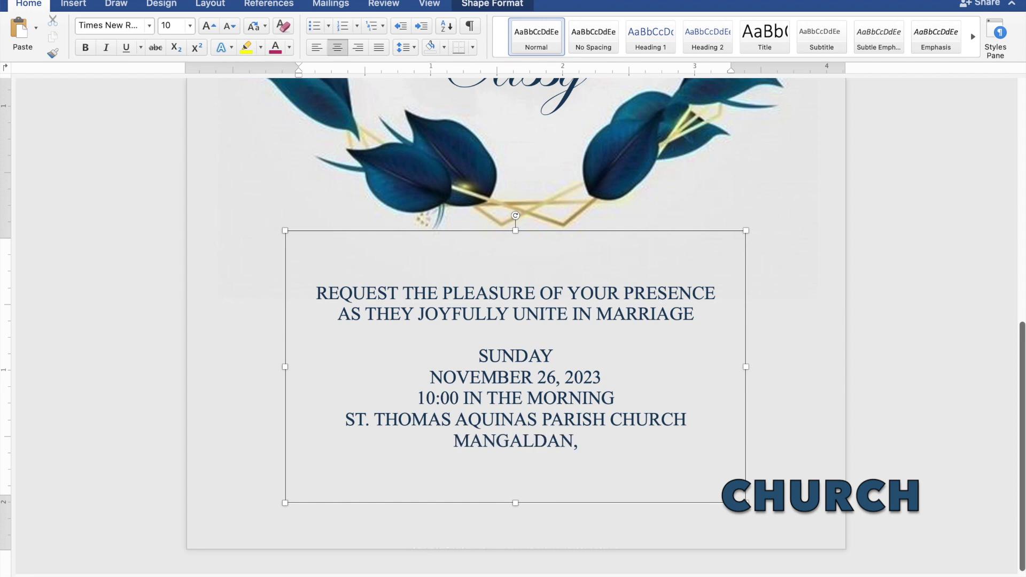
type("PANGASINAN")
key("Return")
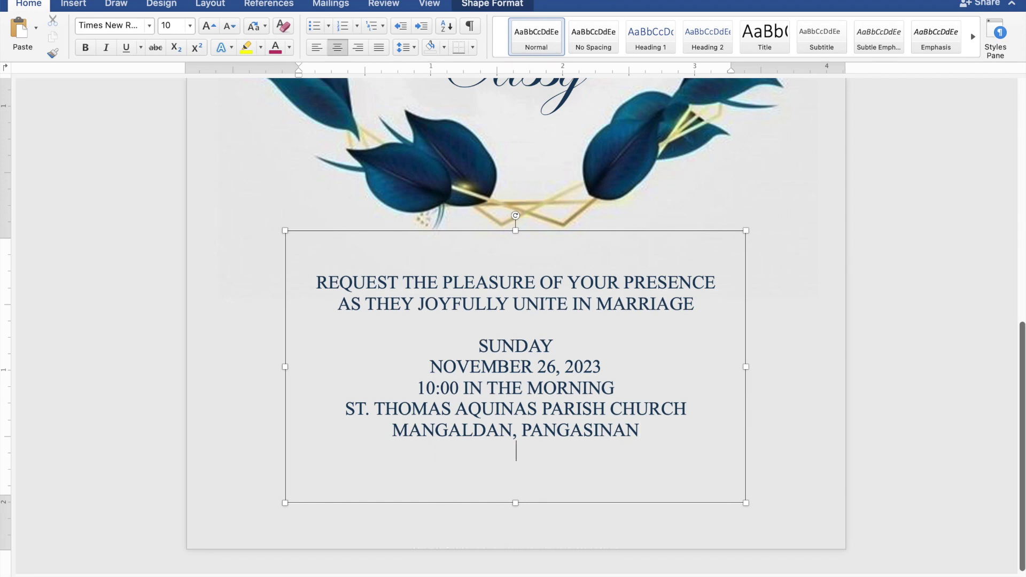
key("Return")
type("R")
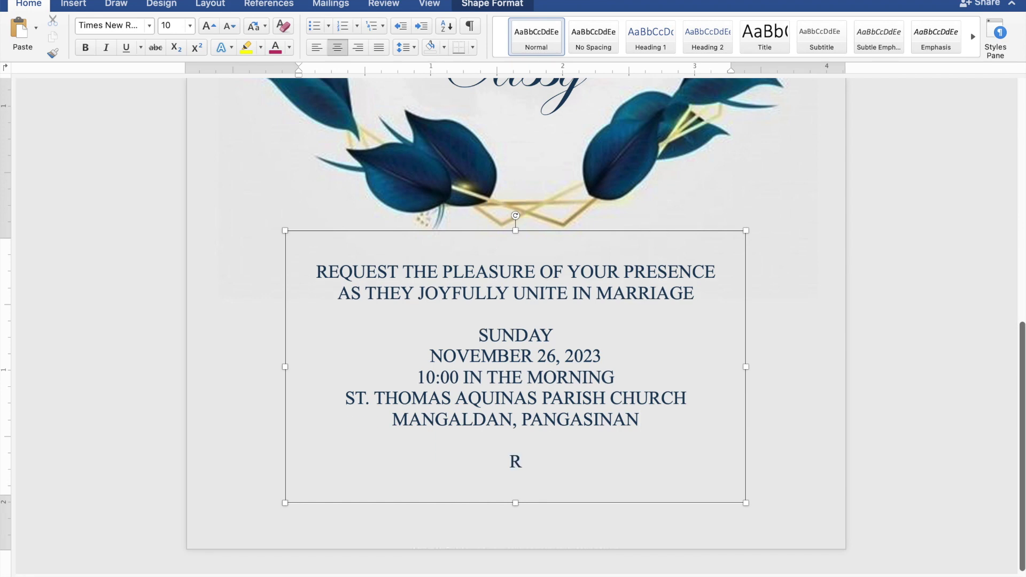
type("ece")
type("ption to follow")
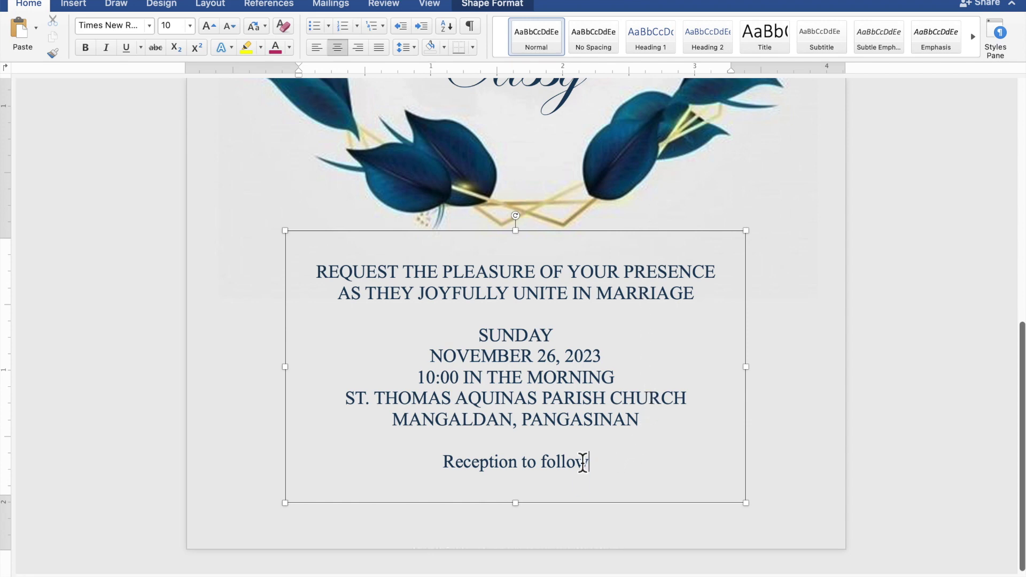
Format the 'Reception to follow' line in Edwardian Script ITC at size 25
left_click_drag(583, 462, 482, 479)
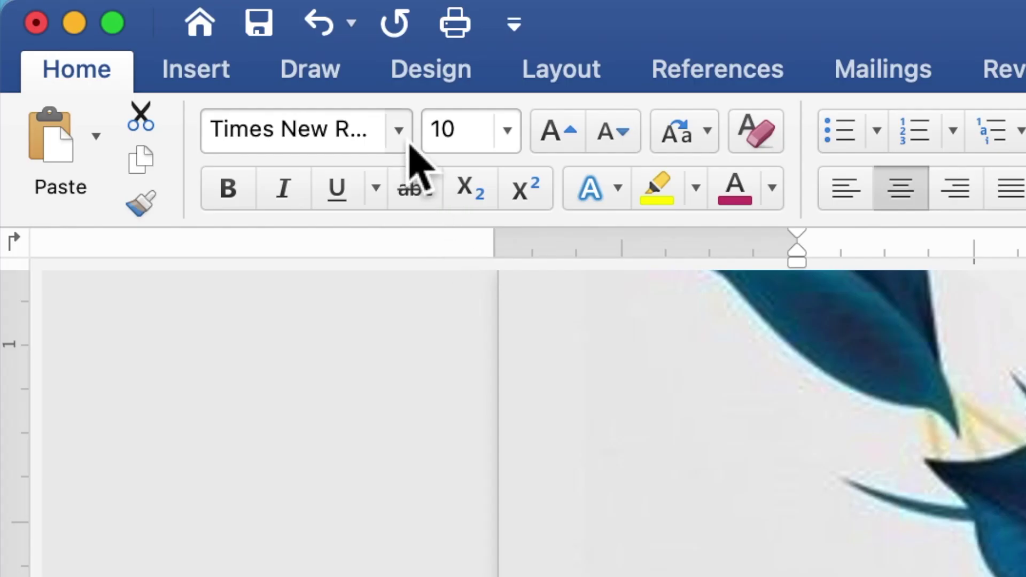
left_click(410, 144)
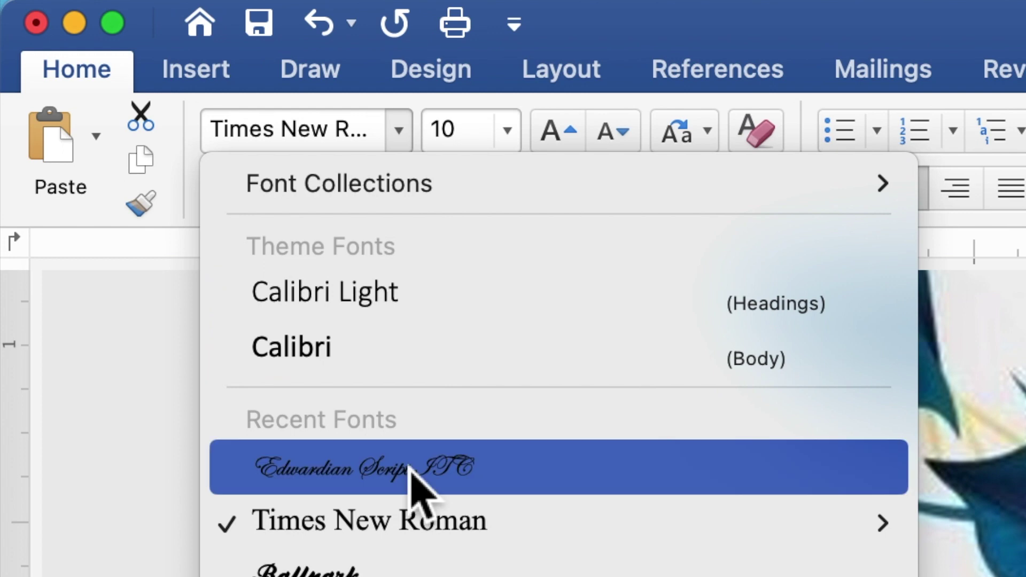
left_click(410, 468)
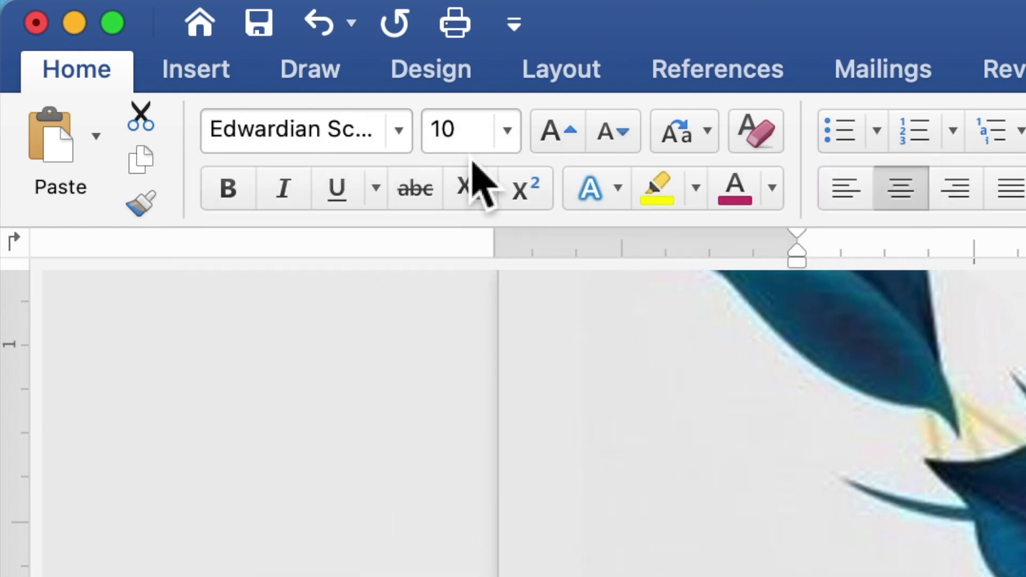
left_click(434, 142)
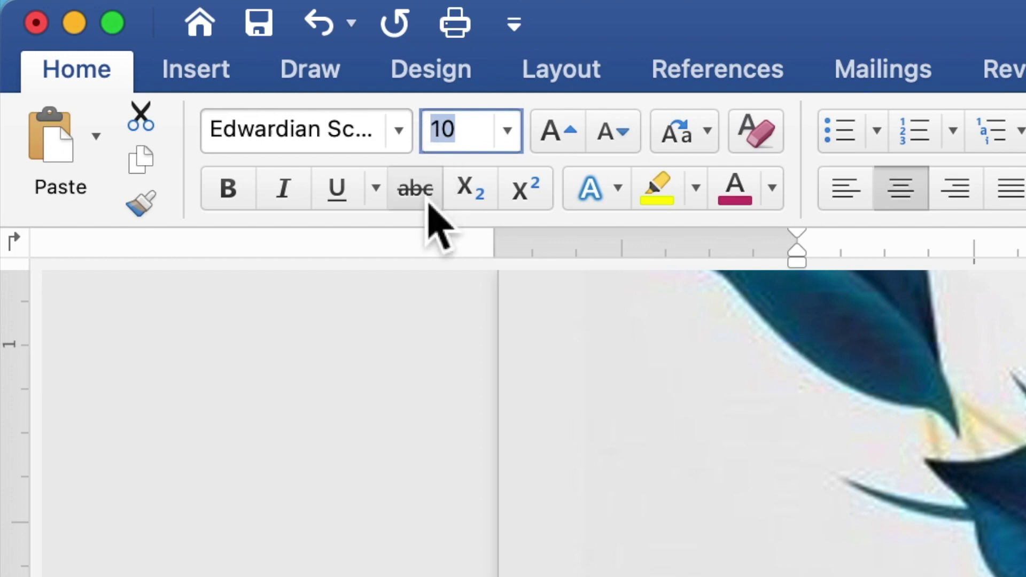
type("2")
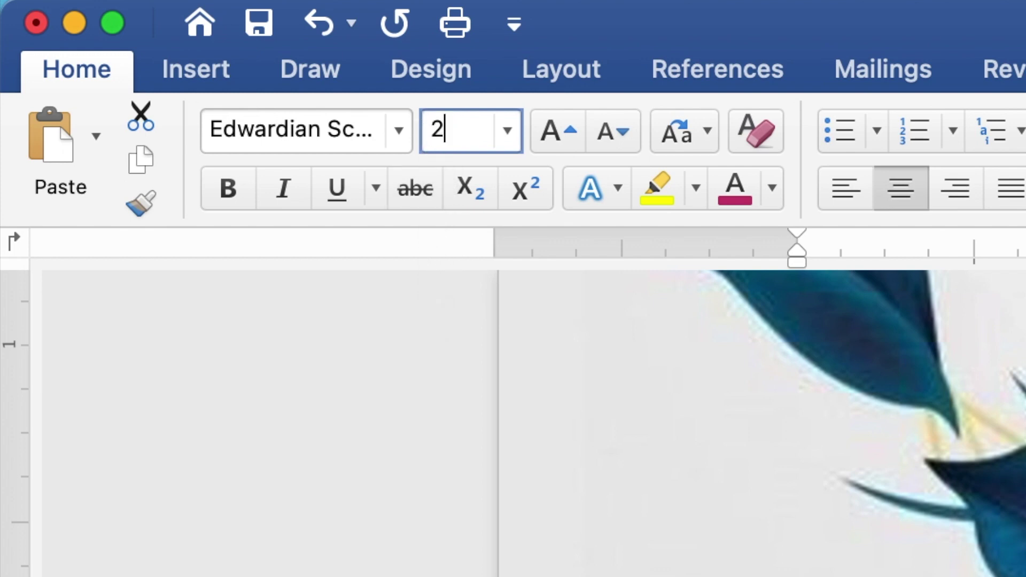
type("5")
key("Return")
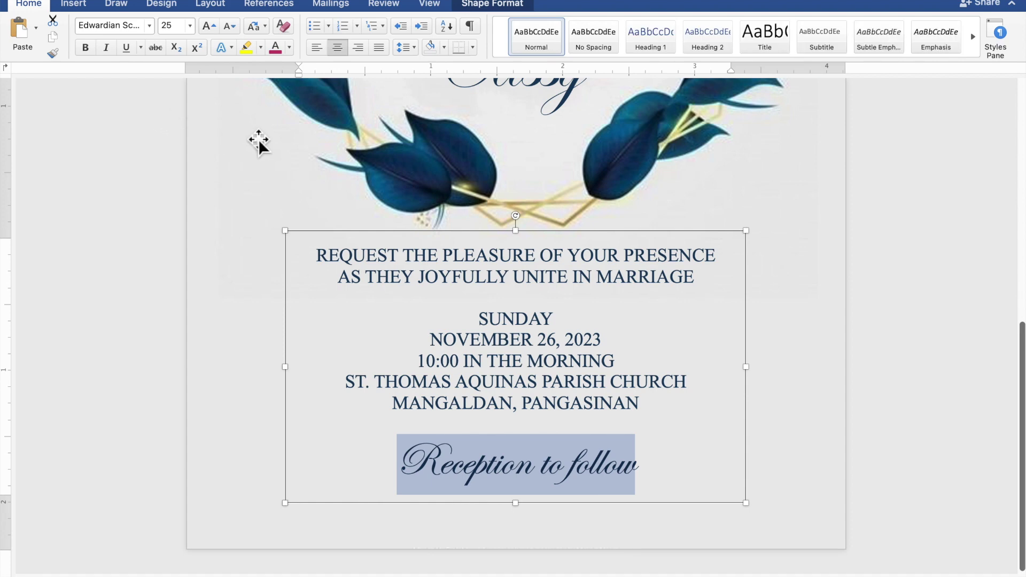
Nudge the ceremony details text box one step down beneath the wreath and deselect it
scroll(208, 146, "down", 5)
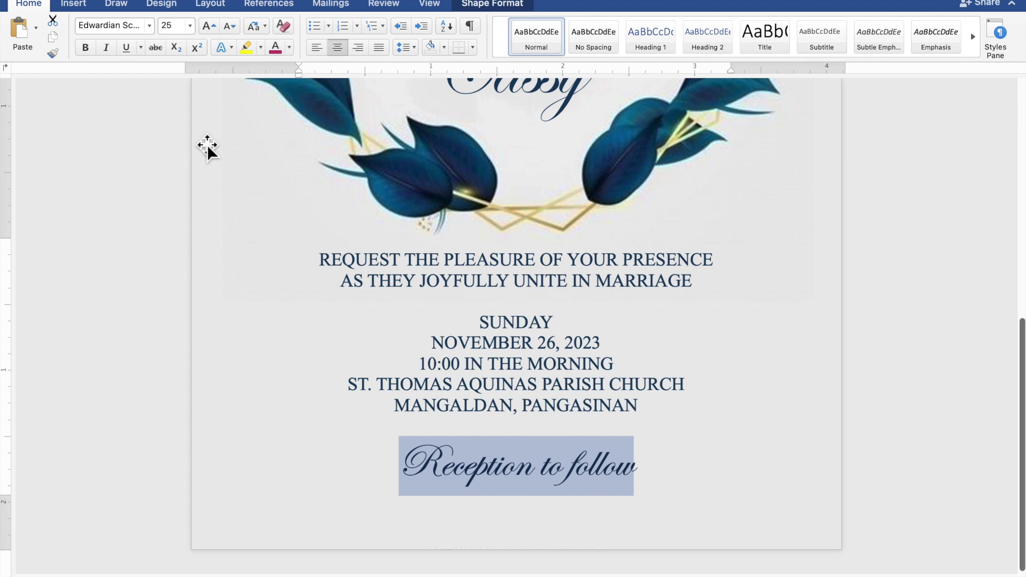
scroll(206, 144, "down", 3)
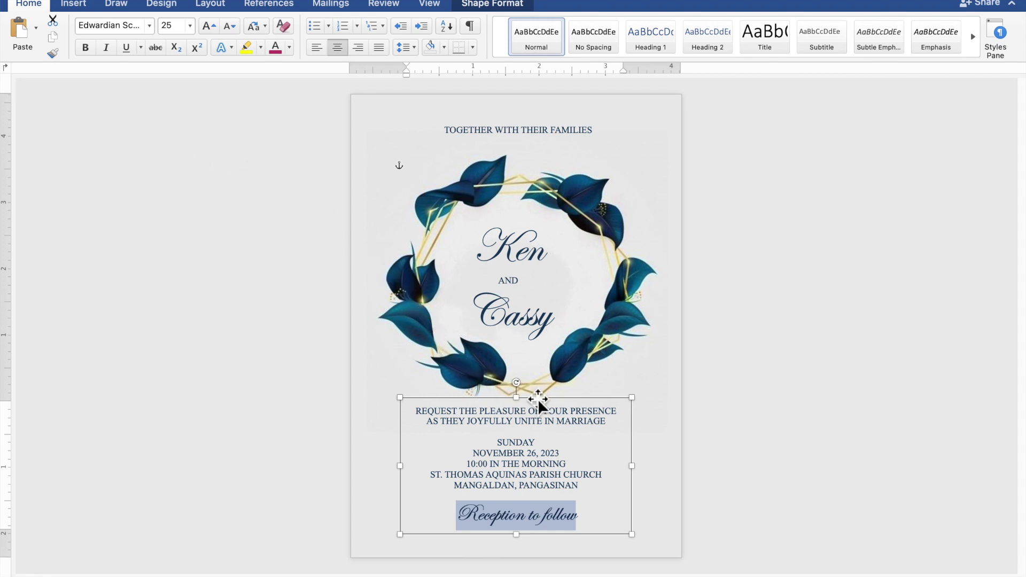
left_click(559, 406)
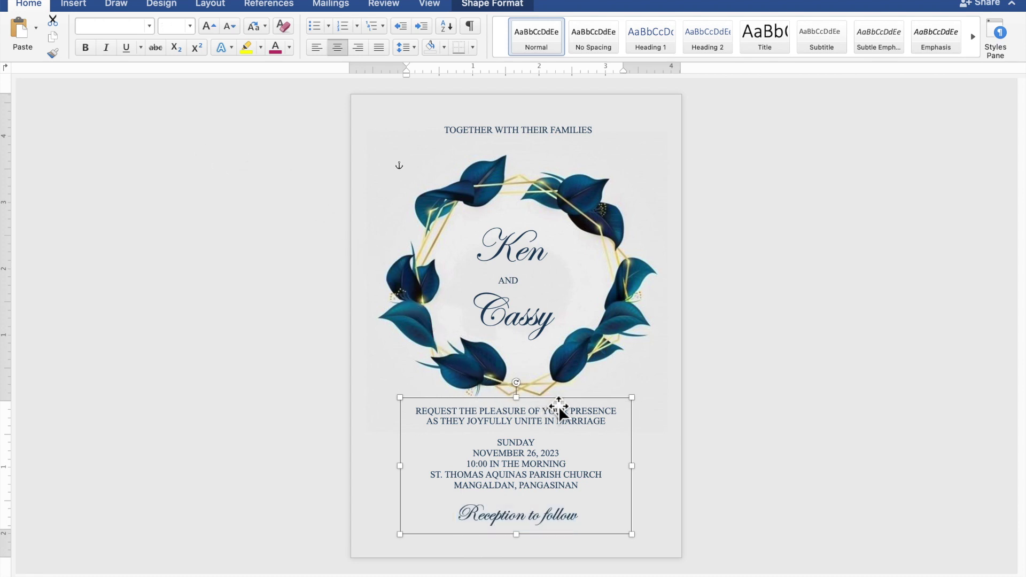
key("Down")
key("Down")
key("Down")
key("Down")
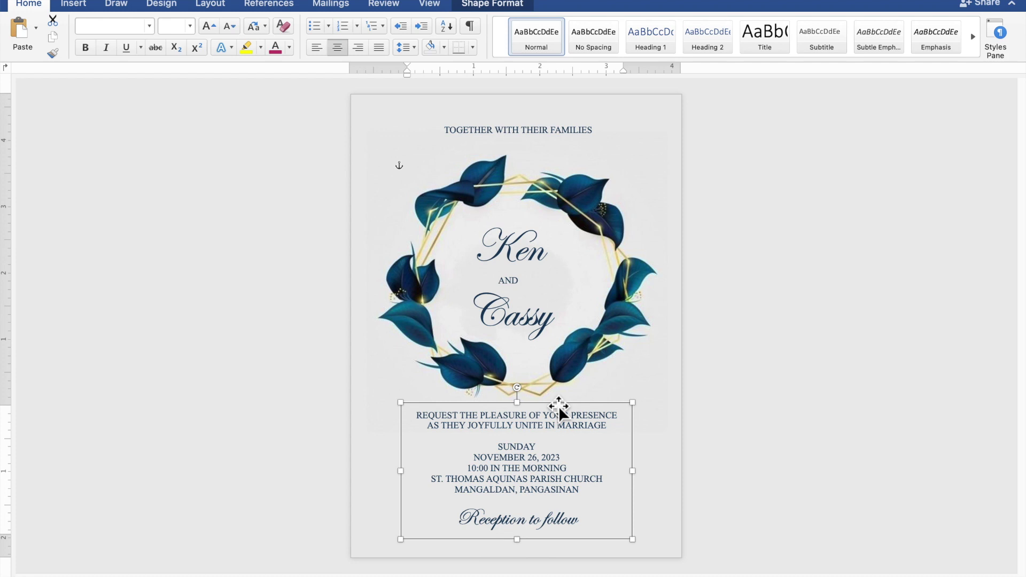
left_click(940, 352)
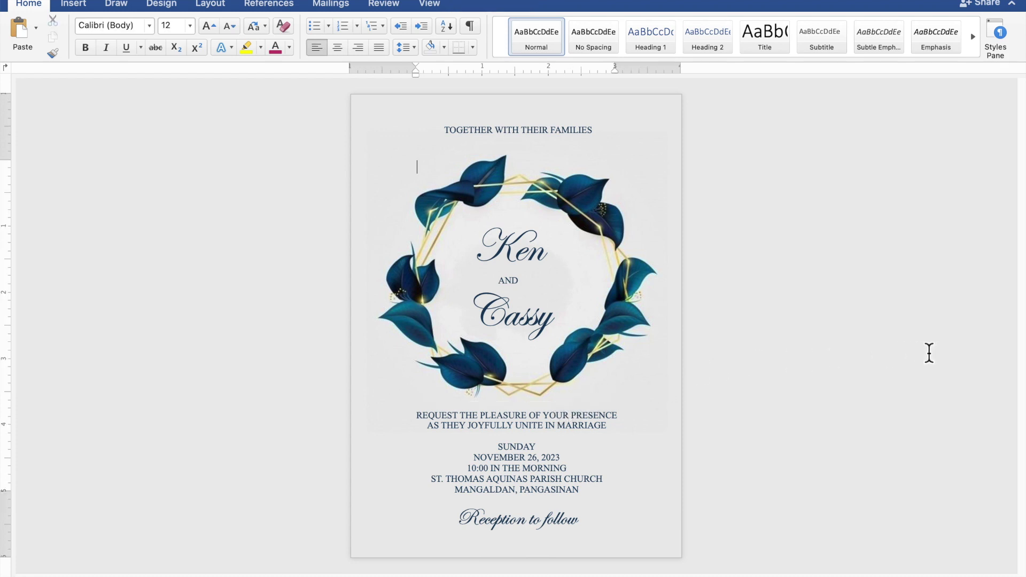